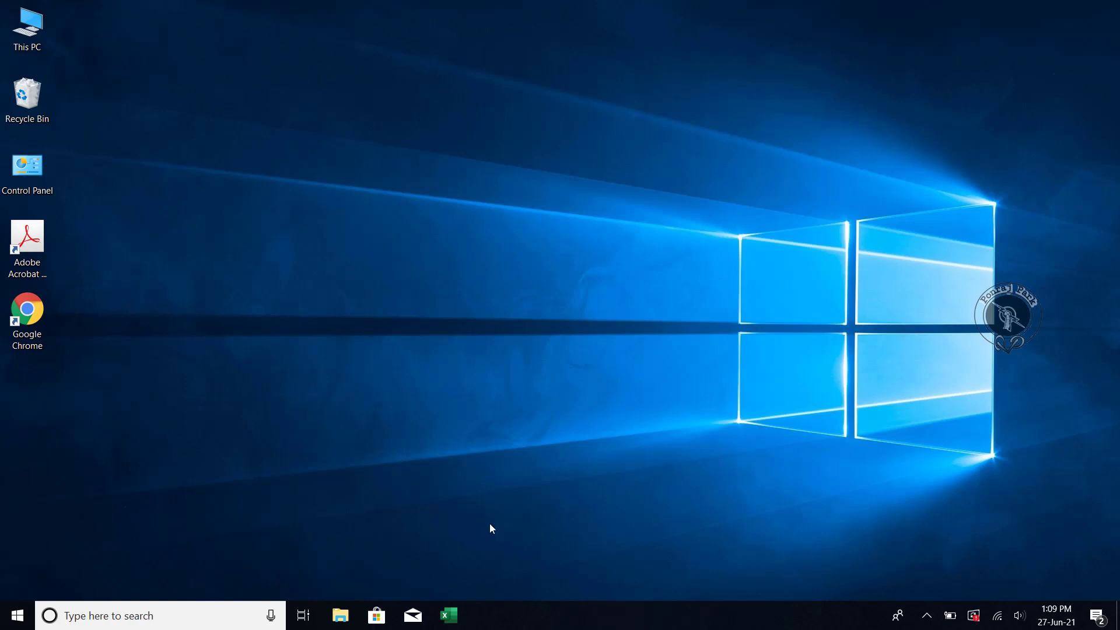
# Open Excel and set the Office theme to Dark Gray in the account settings
pyautogui.click(452, 620)
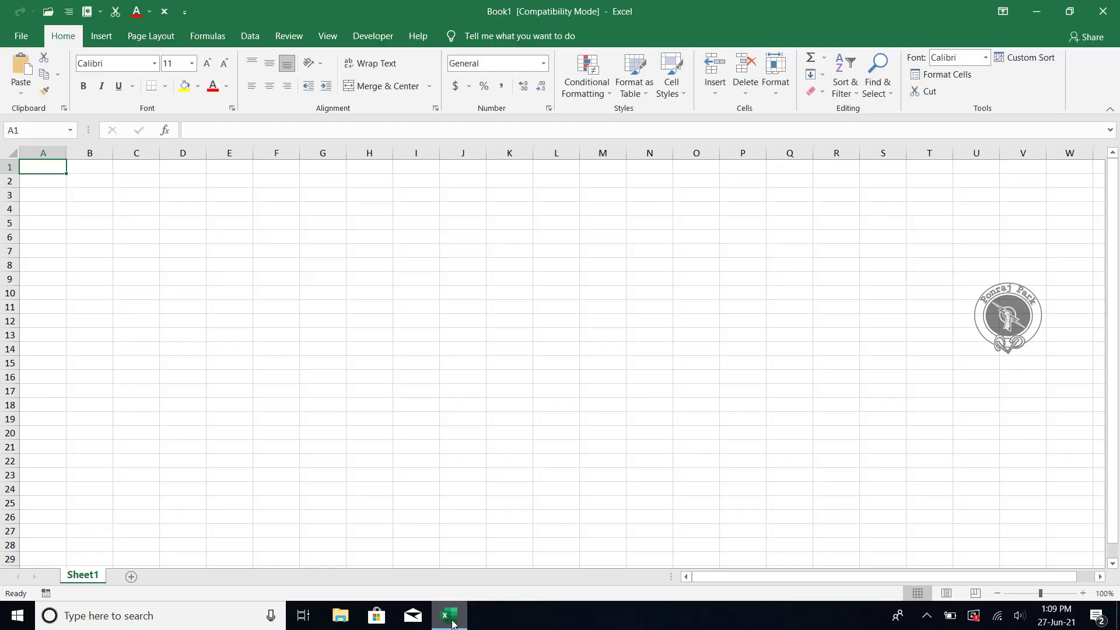
pyautogui.click(101, 222)
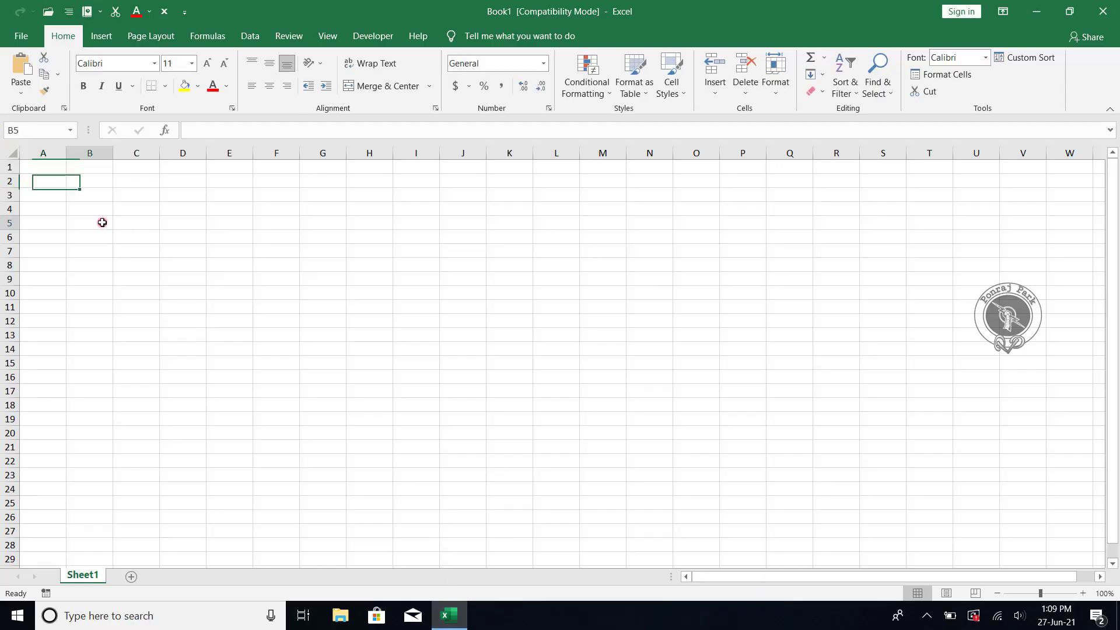
pyautogui.click(21, 36)
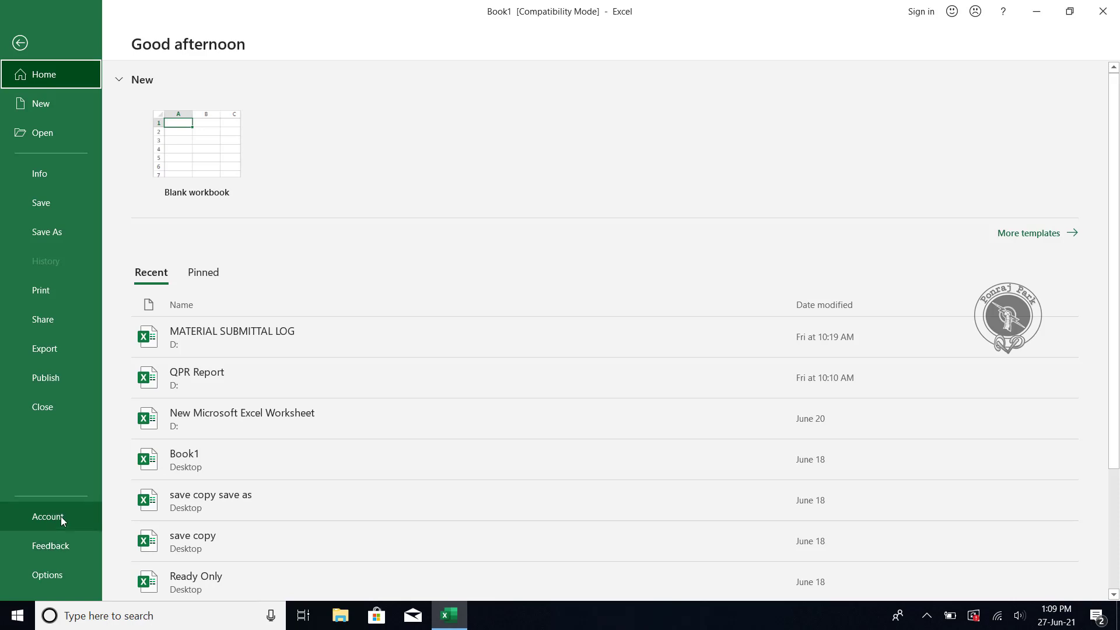
pyautogui.click(61, 516)
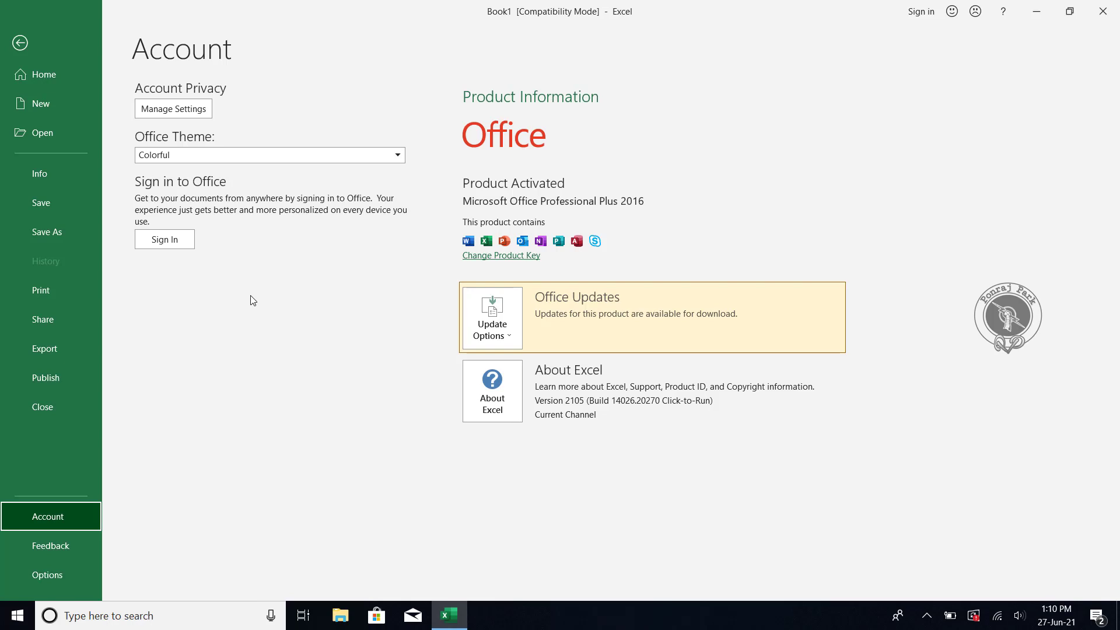
pyautogui.click(173, 157)
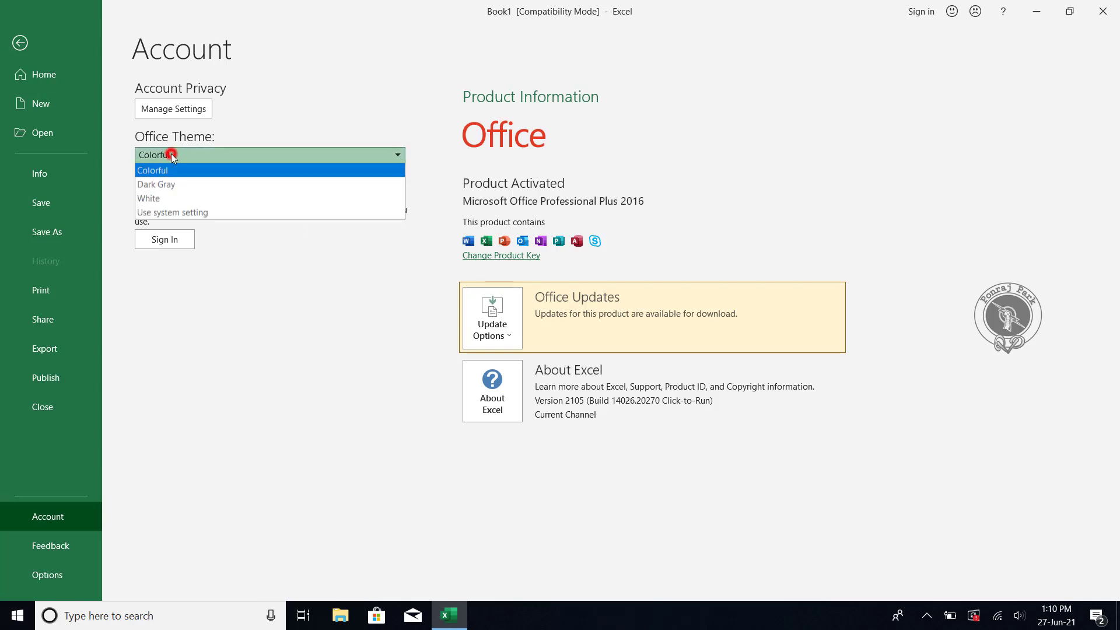
pyautogui.click(167, 185)
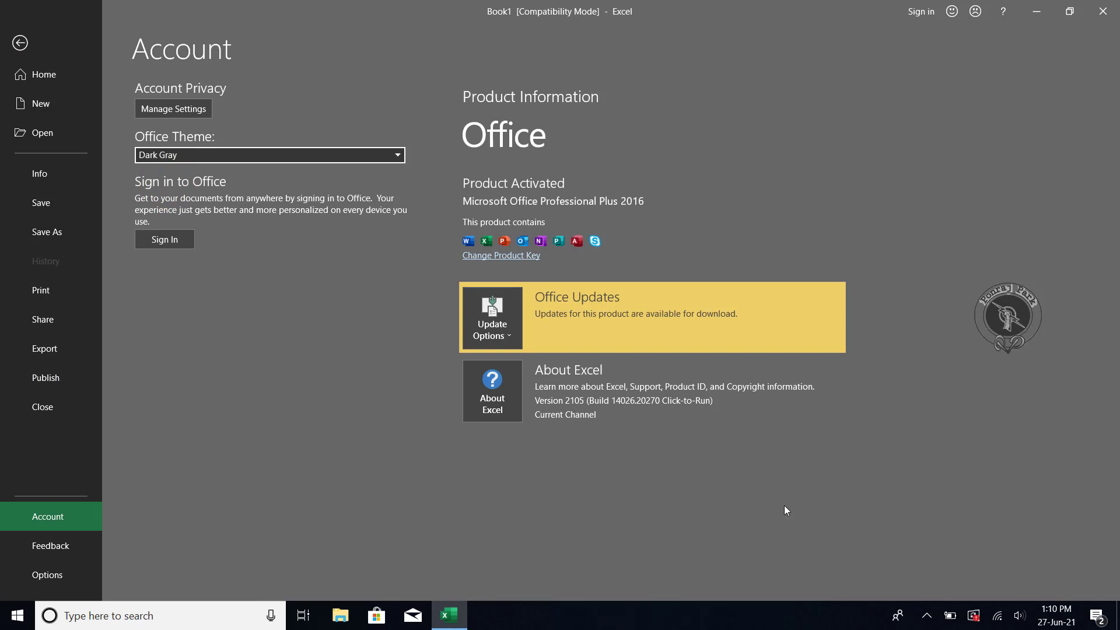
# Change the Office theme to Use system setting, switch it to White, and return to the worksheet
pyautogui.click(195, 156)
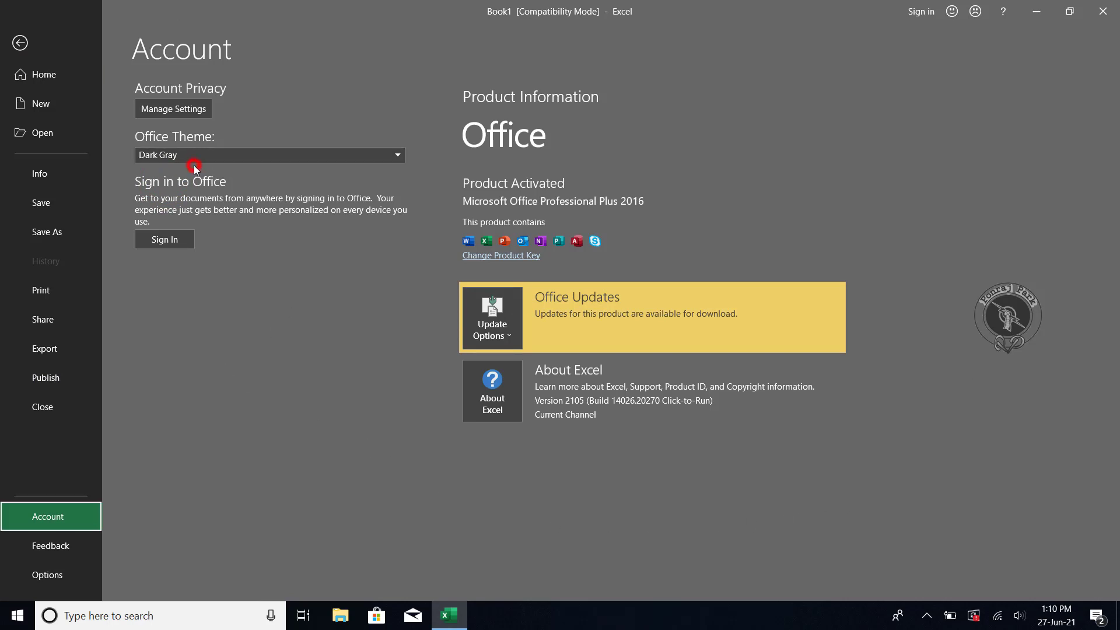
pyautogui.click(159, 212)
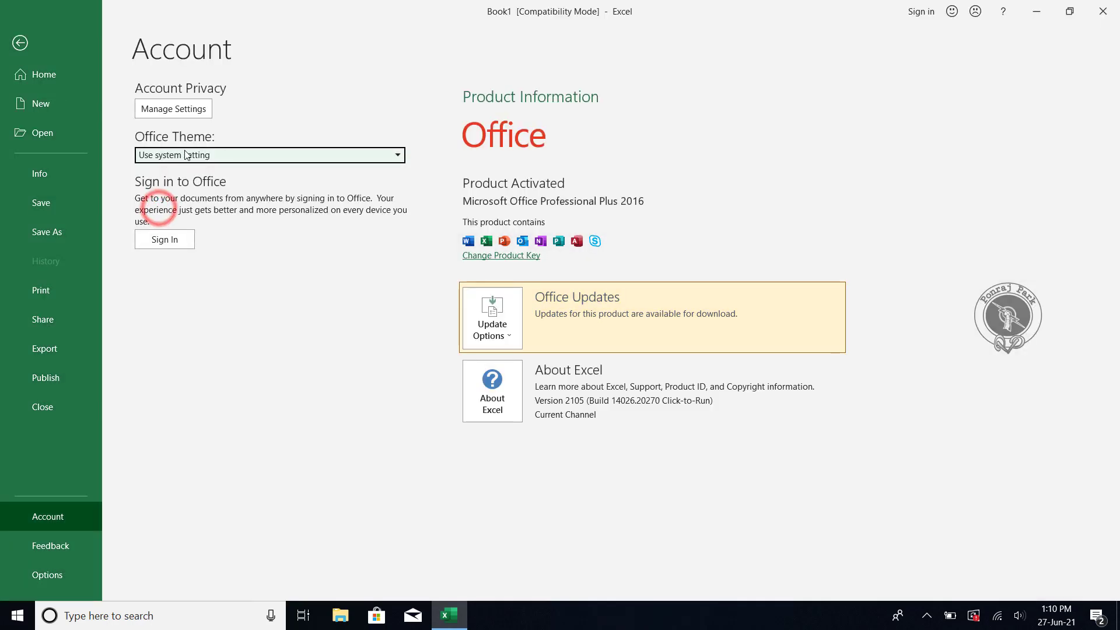
pyautogui.click(186, 155)
pyautogui.click(177, 198)
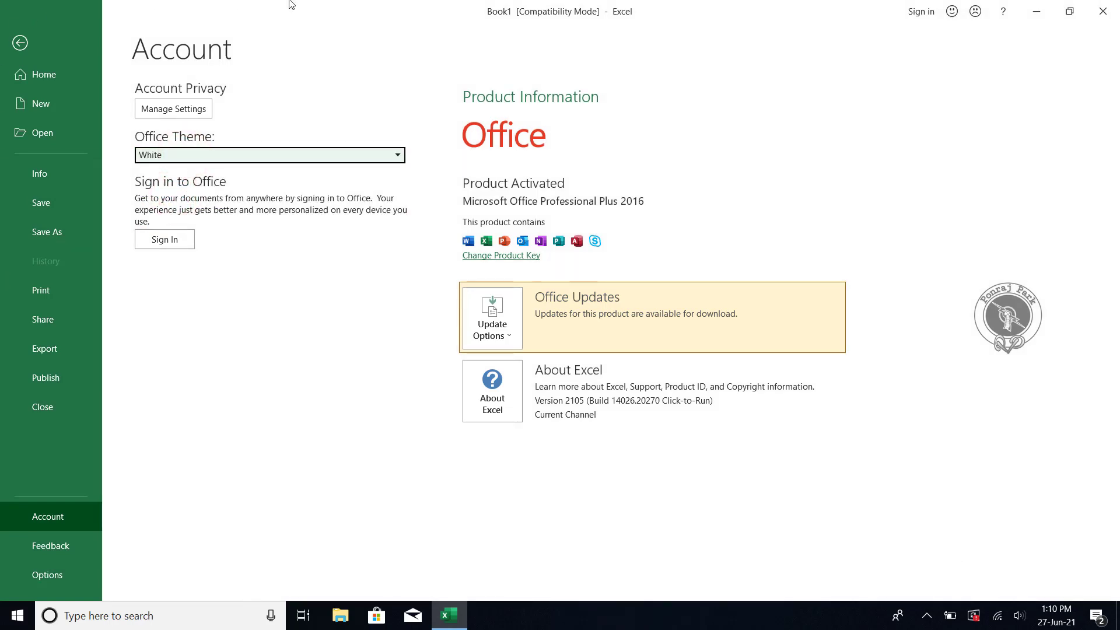
pyautogui.click(20, 43)
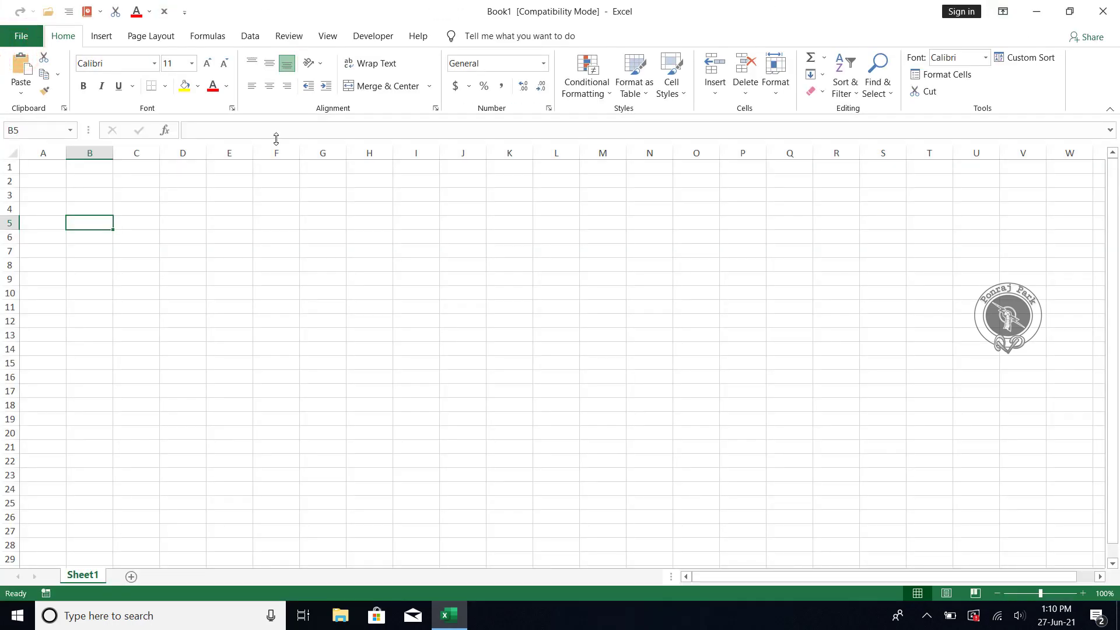
pyautogui.click(20, 39)
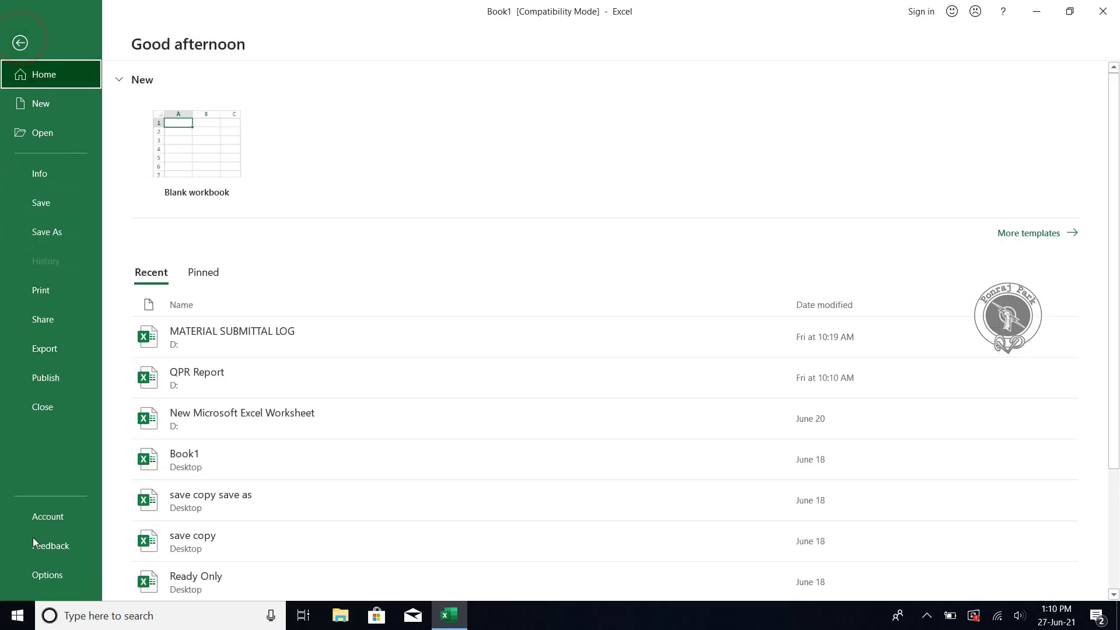
pyautogui.click(29, 576)
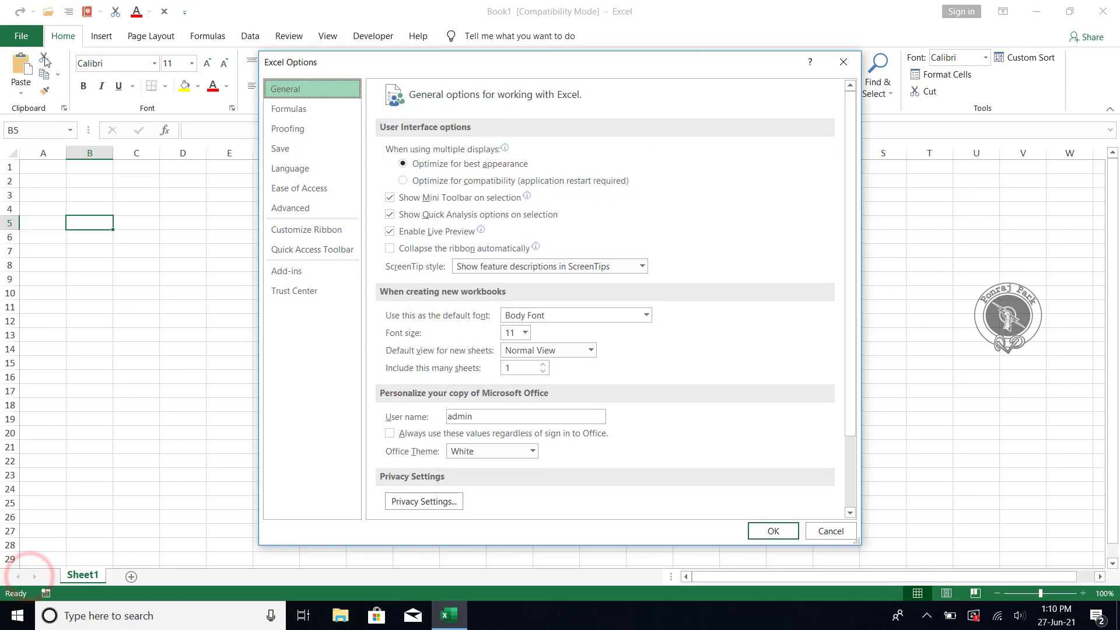
pyautogui.click(847, 59)
# Set the Office theme to Dark Gray from the account settings, and close and reopen Excel
pyautogui.click(3, 38)
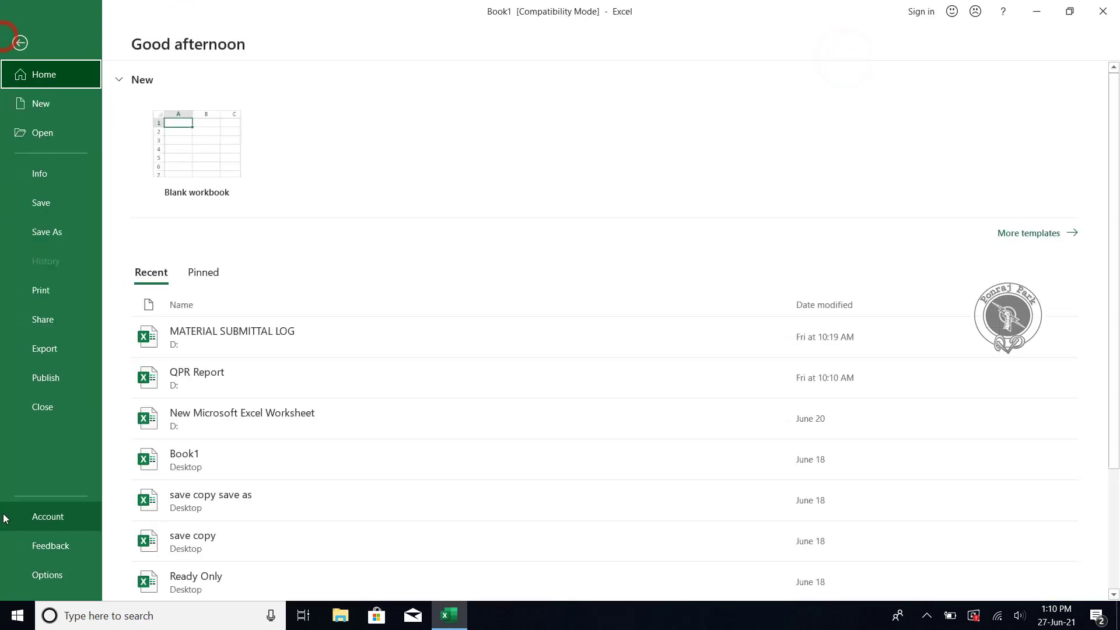
pyautogui.click(5, 519)
pyautogui.click(197, 156)
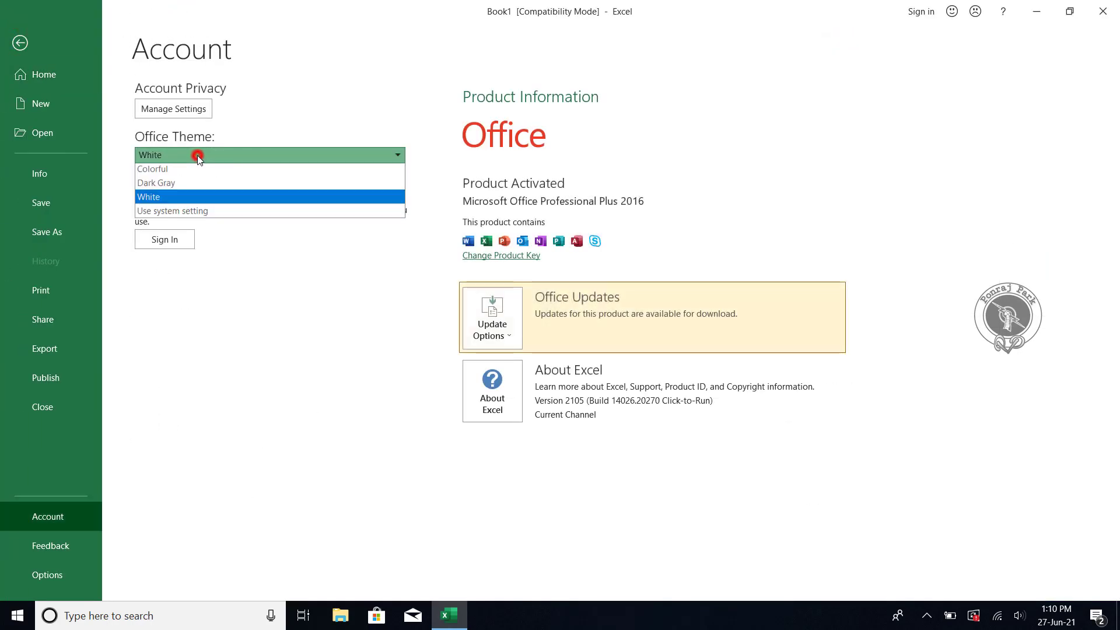
pyautogui.click(176, 186)
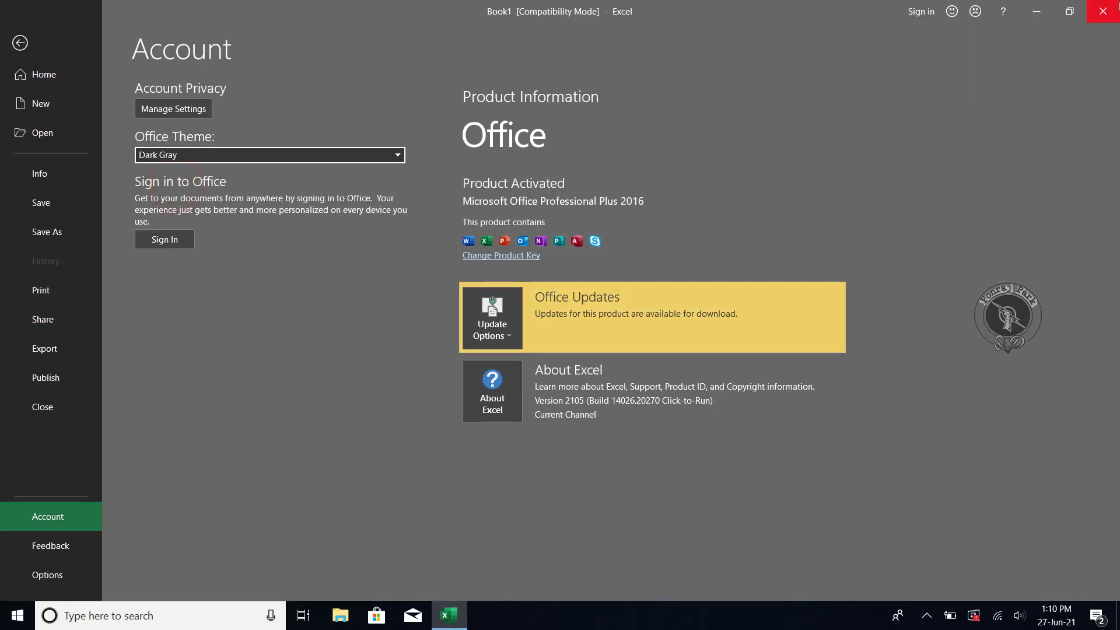
pyautogui.click(1111, 12)
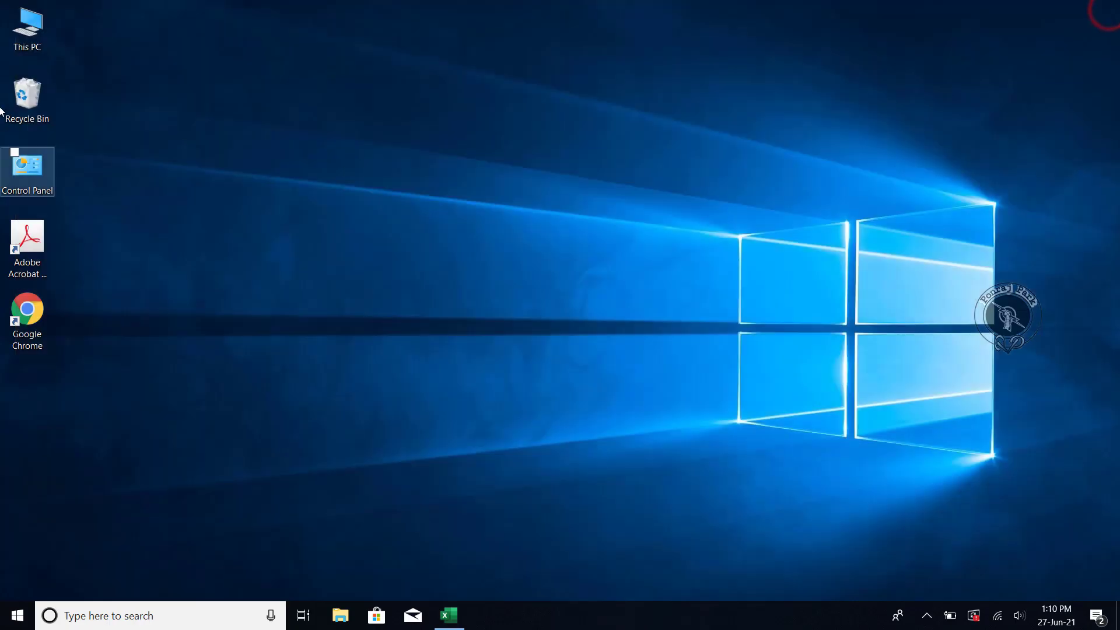
pyautogui.click(448, 616)
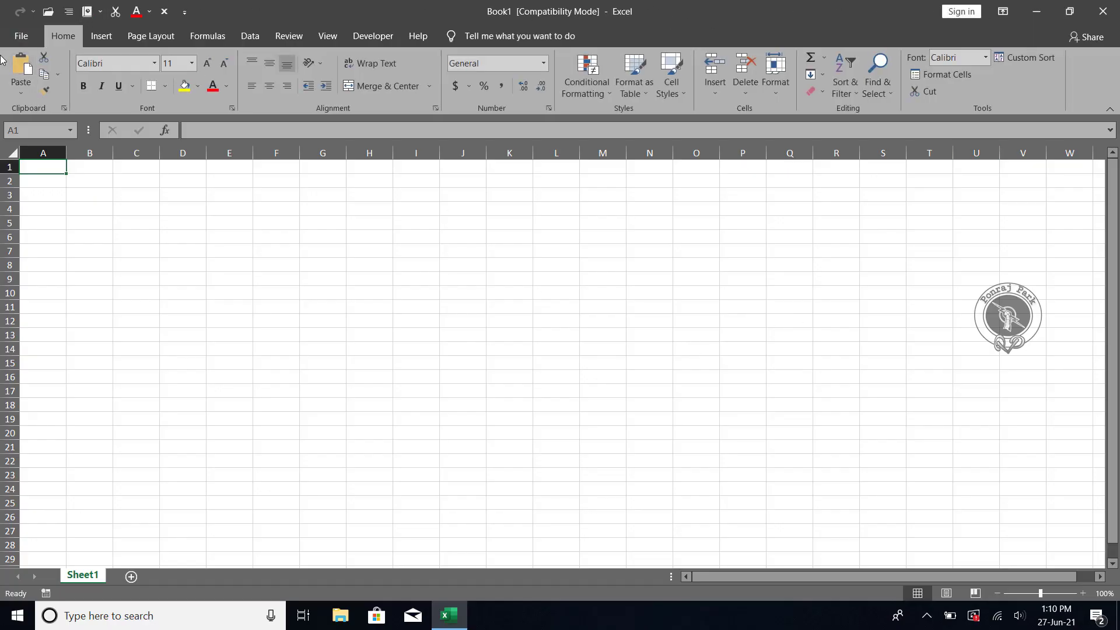
# Set the Office theme to Colorful in the account settings
pyautogui.click(21, 43)
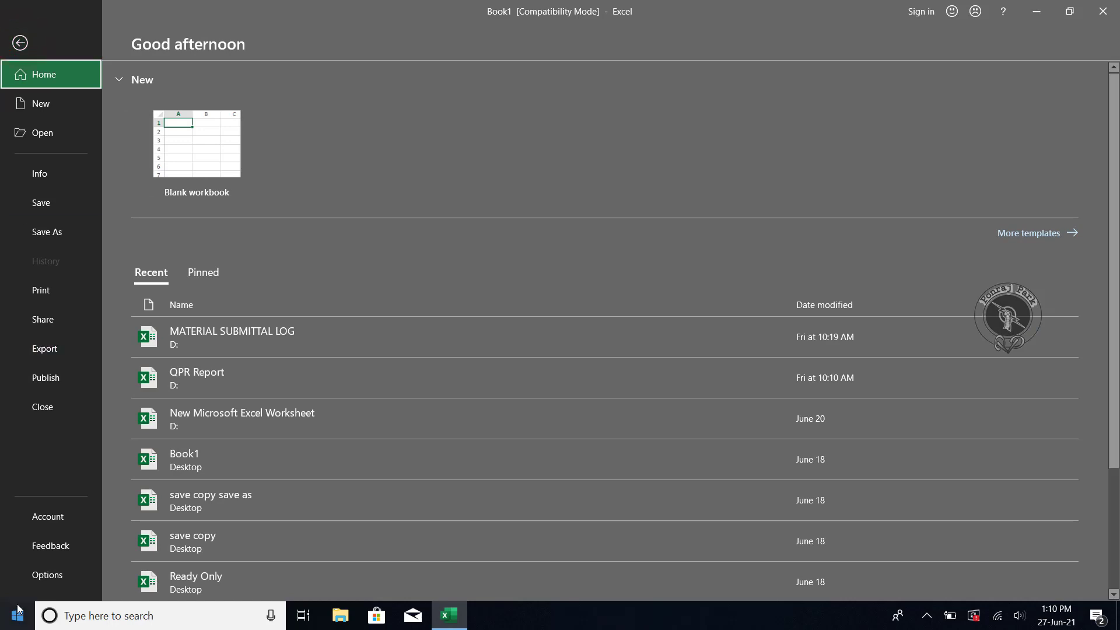
pyautogui.click(51, 521)
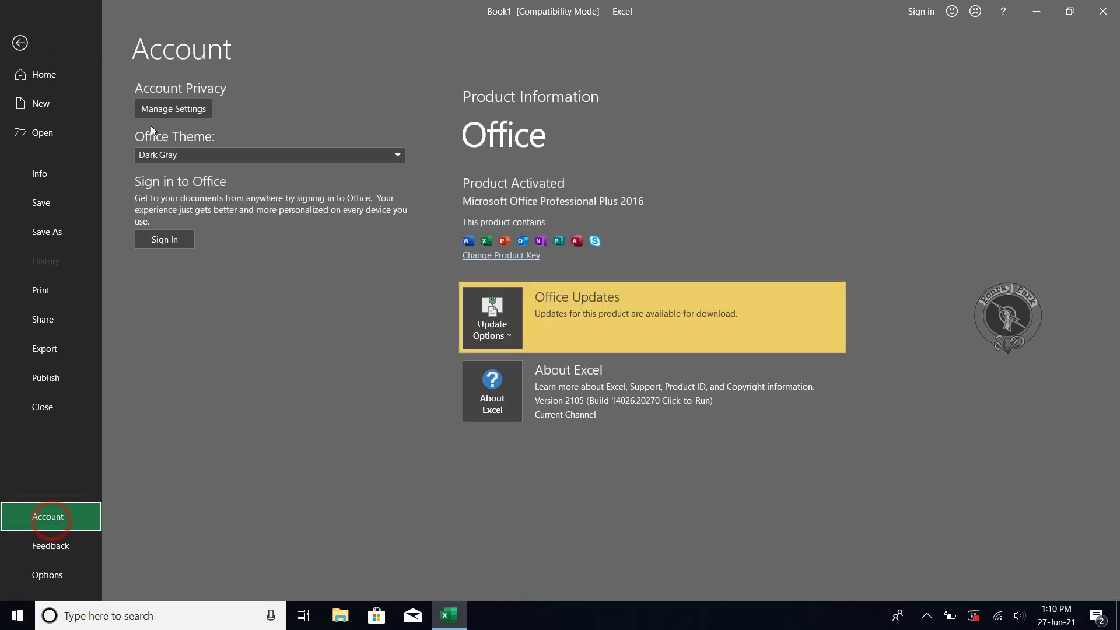
pyautogui.click(197, 154)
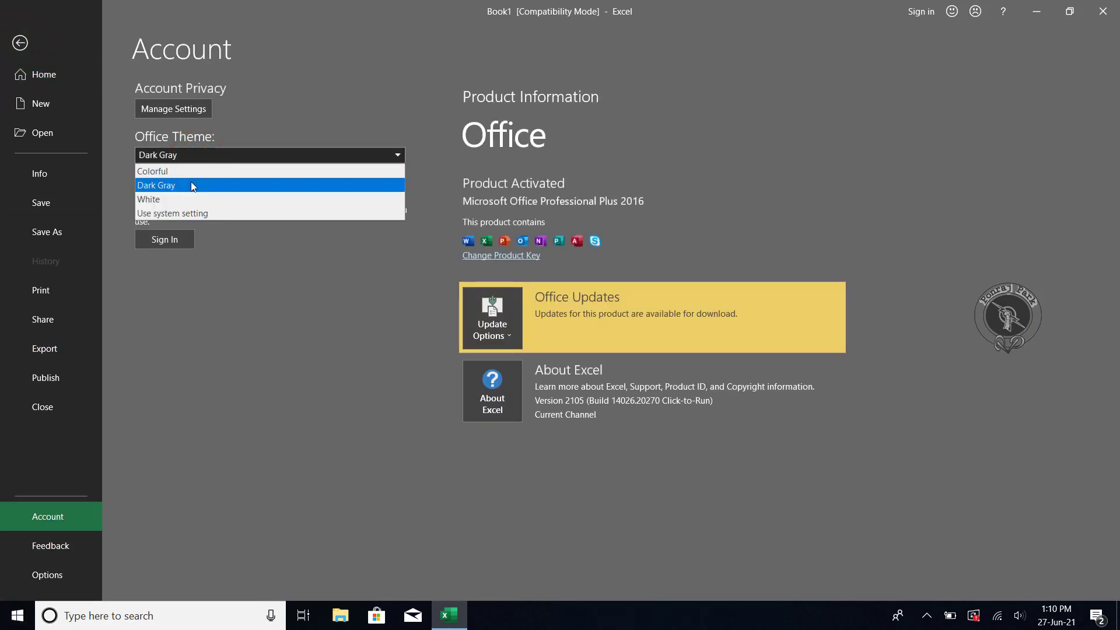
pyautogui.click(198, 171)
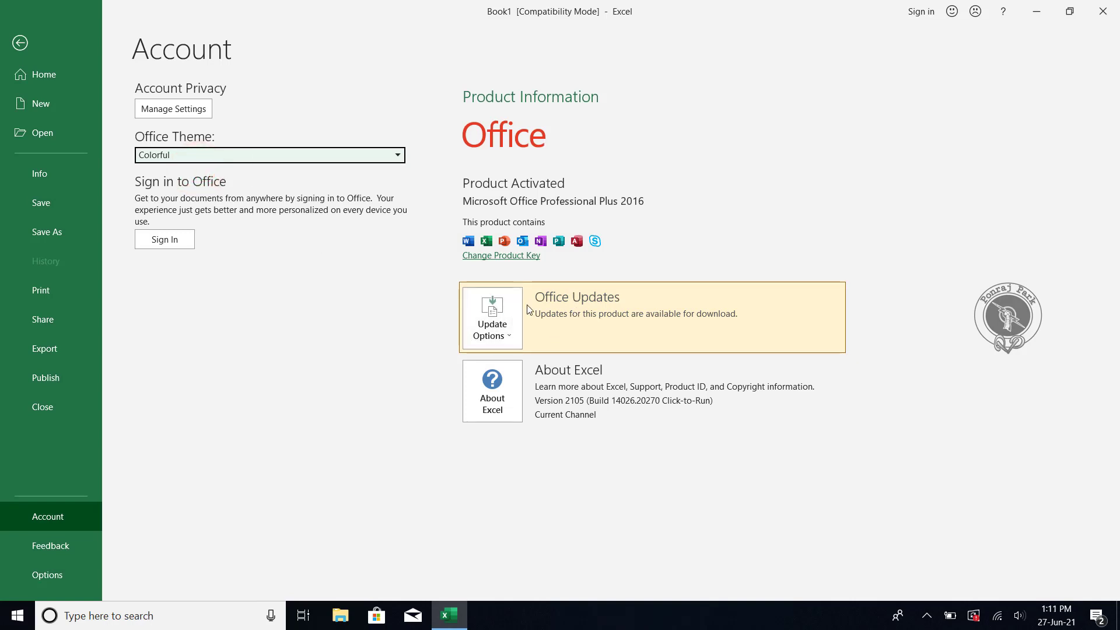
# View the available Office update options on the account page and dismiss them
pyautogui.click(472, 313)
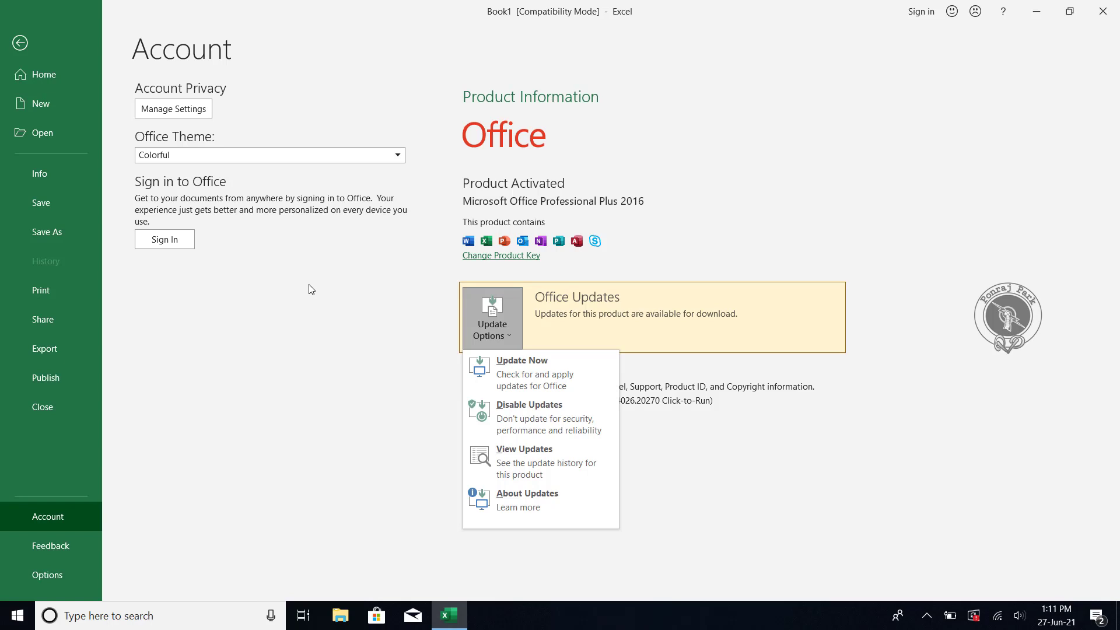
pyautogui.click(234, 392)
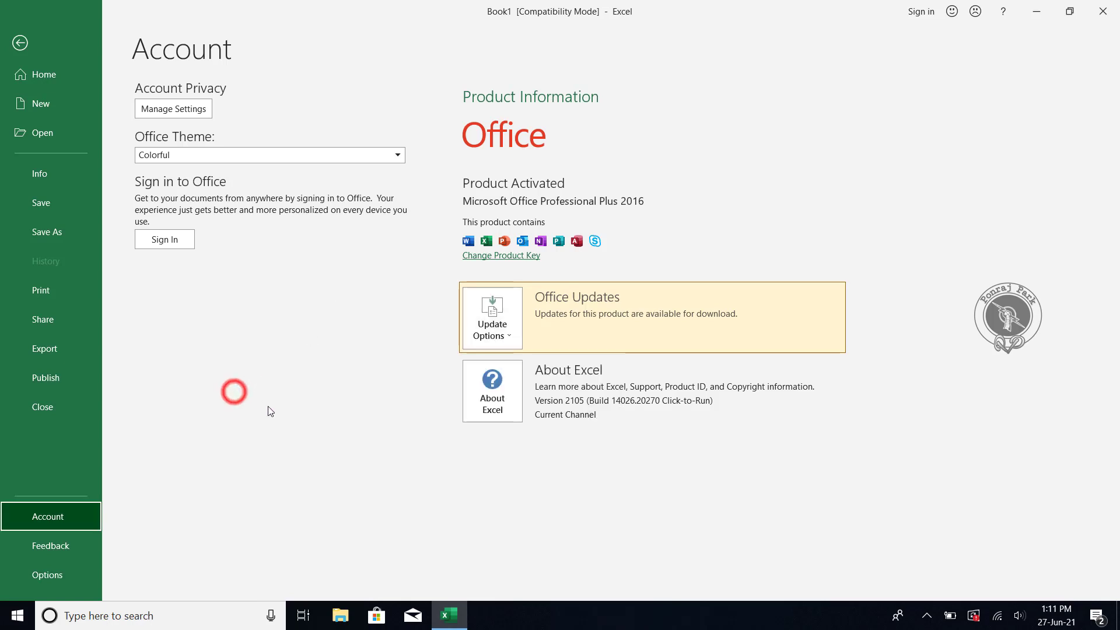
# Examine the Feedback page and its Send a Smile form, closing the form without submitting a comment
pyautogui.click(63, 548)
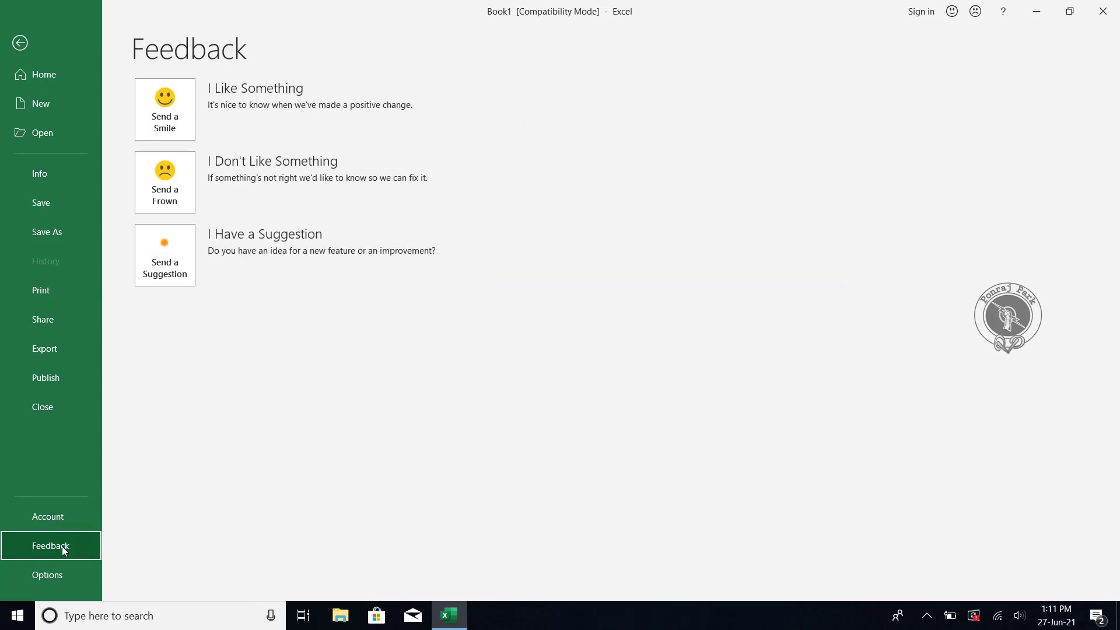
pyautogui.click(163, 99)
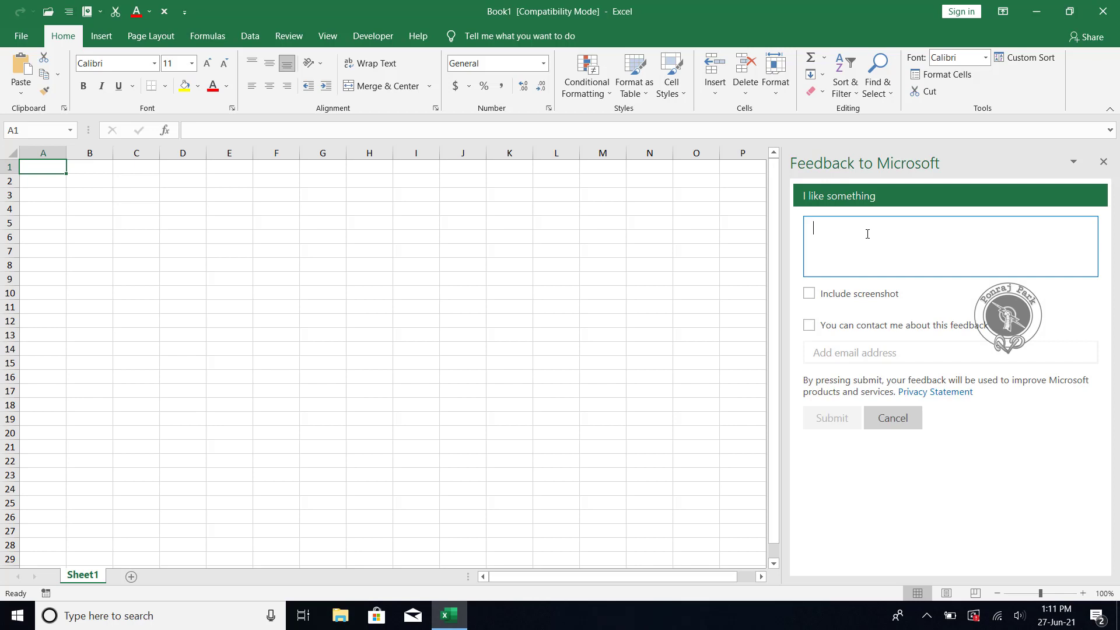
pyautogui.write('h')
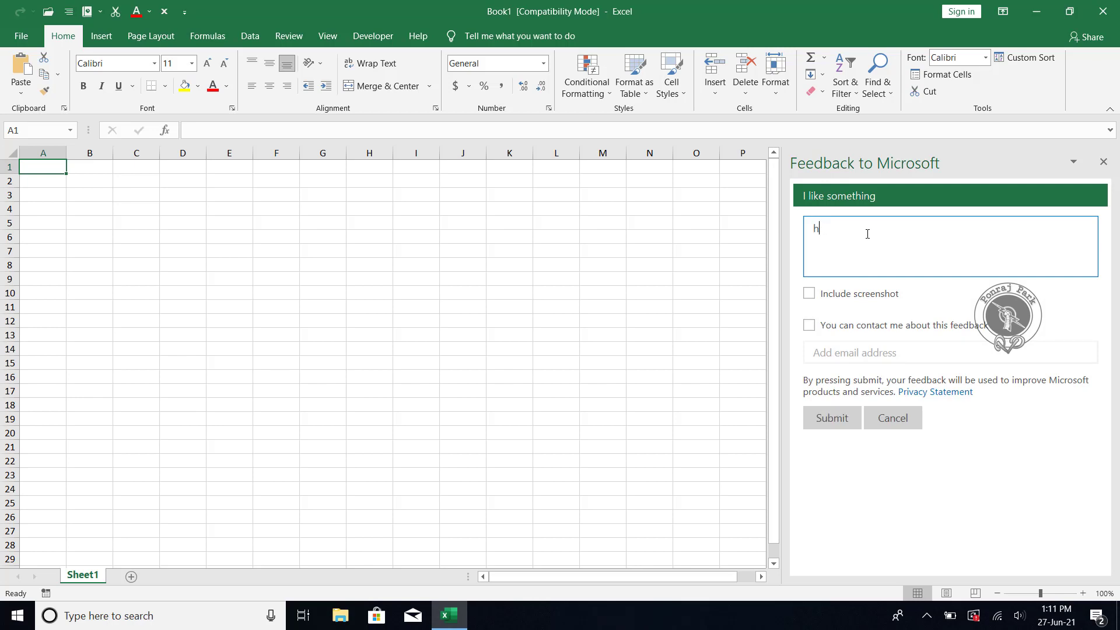
pyautogui.press('BackSpace')
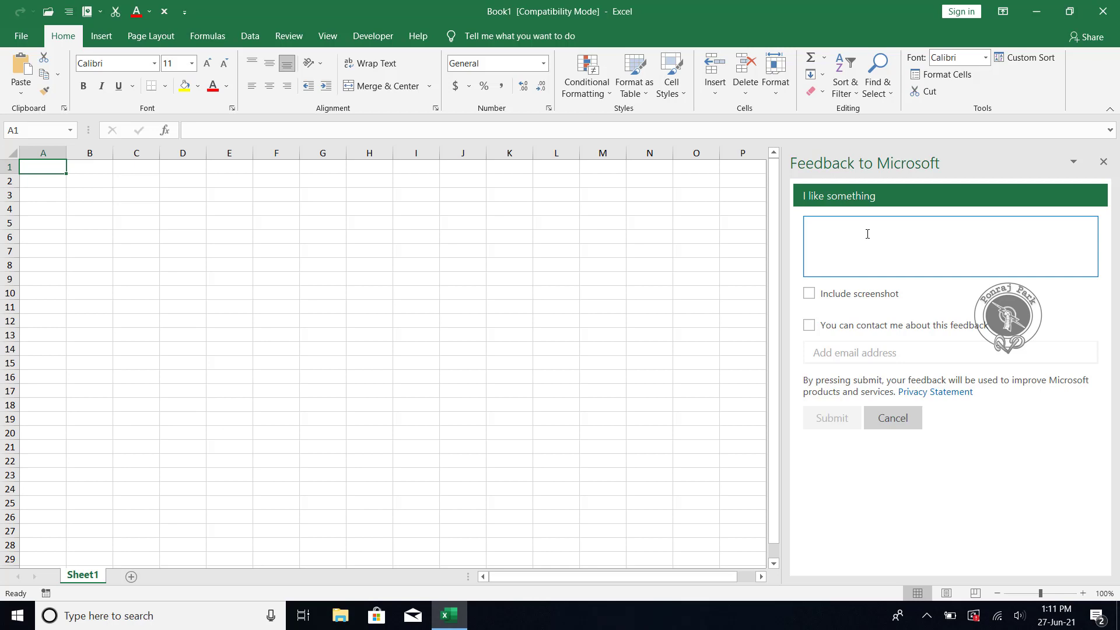
pyautogui.click(832, 417)
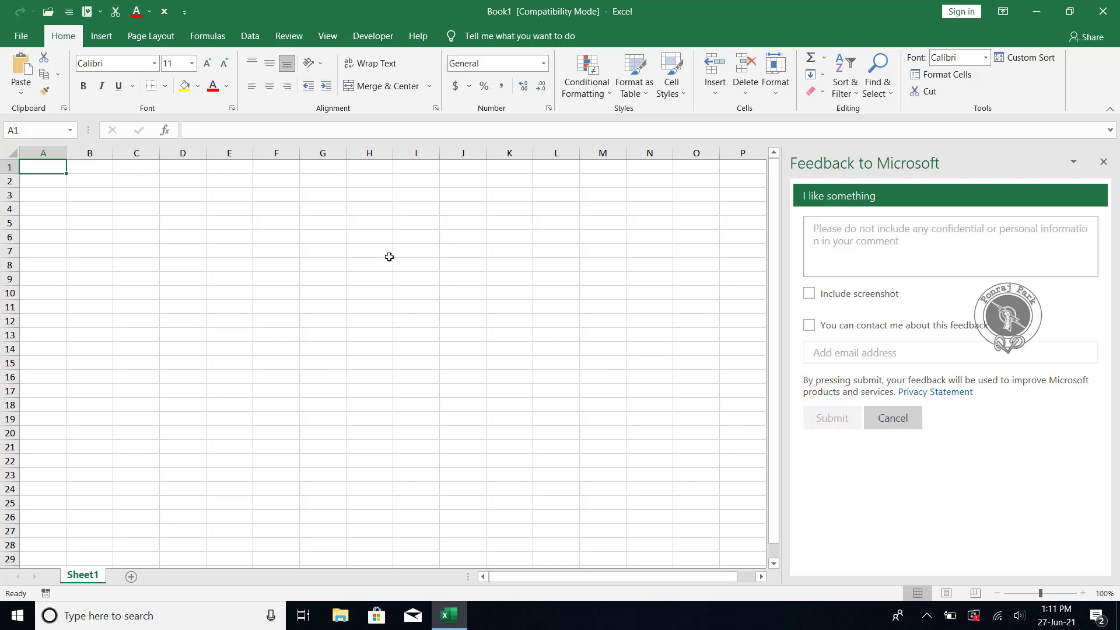
pyautogui.click(1103, 162)
pyautogui.click(12, 35)
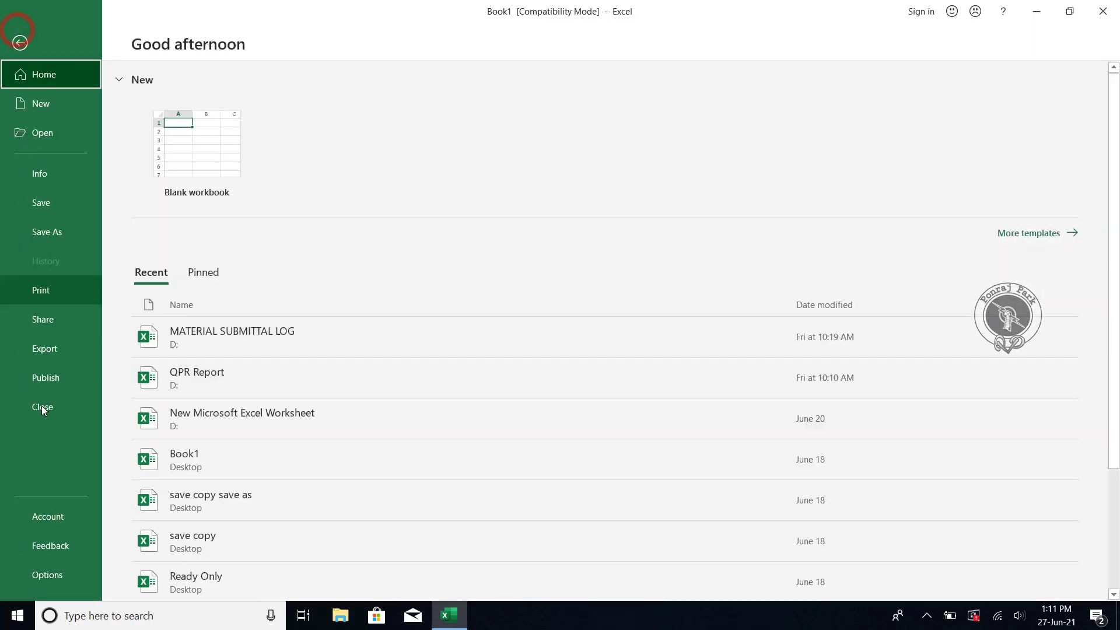
pyautogui.click(38, 544)
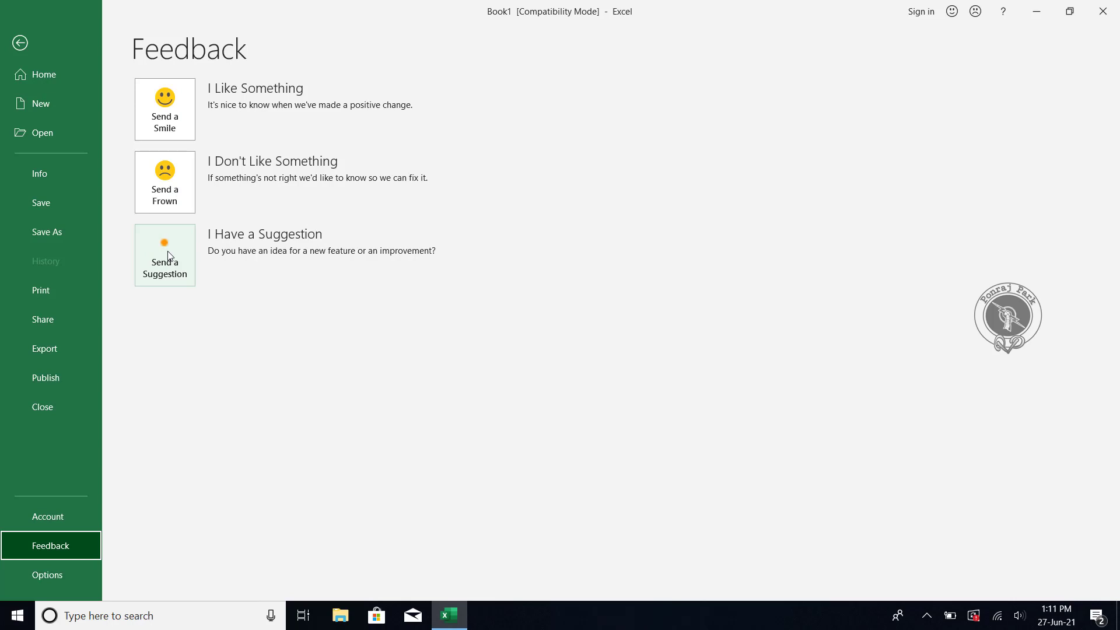
# In the Excel options, set the default font for new workbooks to Arial with font size 14
pyautogui.click(41, 583)
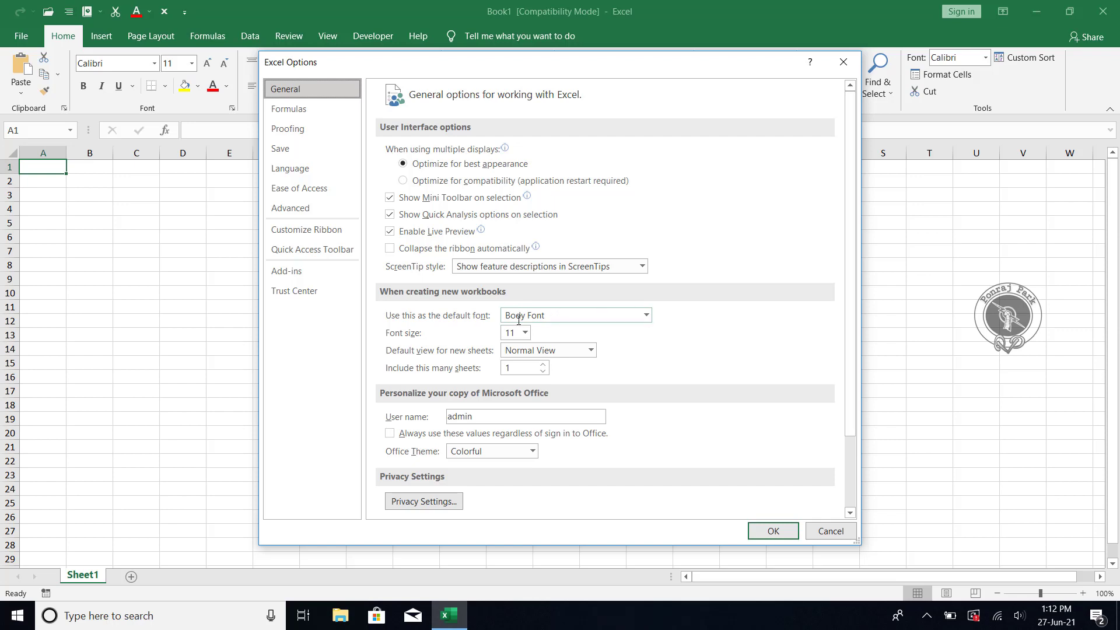
pyautogui.click(645, 315)
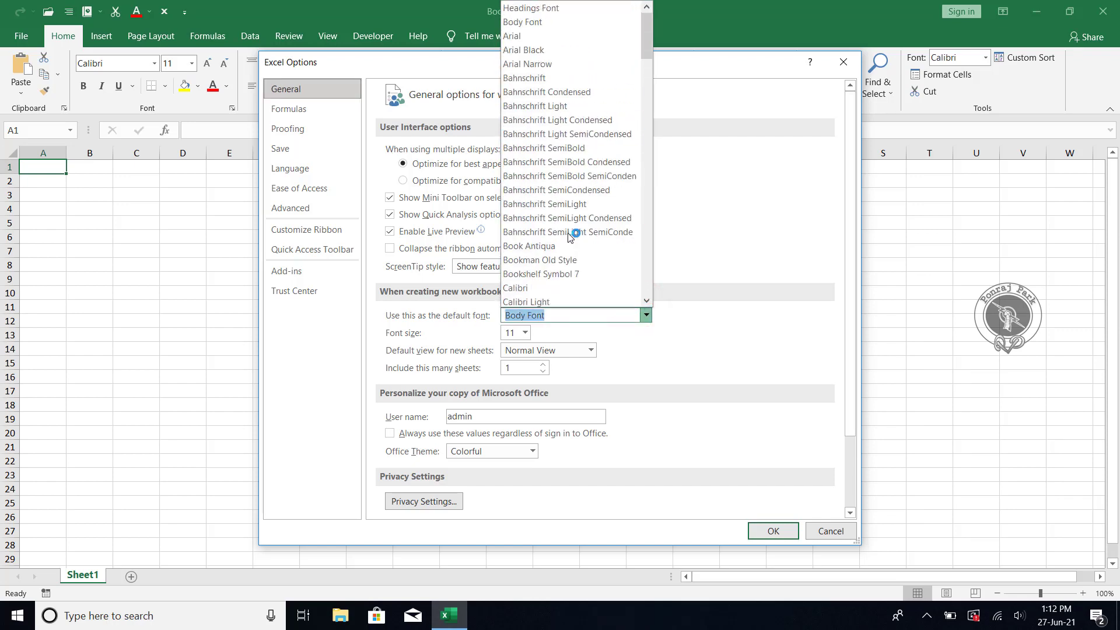
pyautogui.click(527, 40)
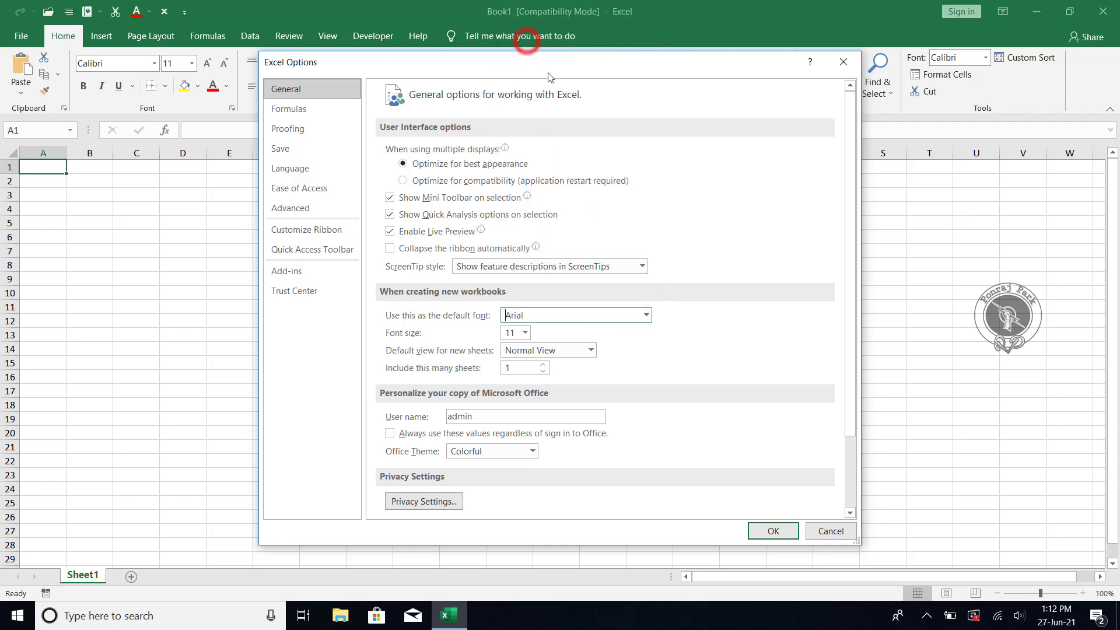
pyautogui.click(524, 333)
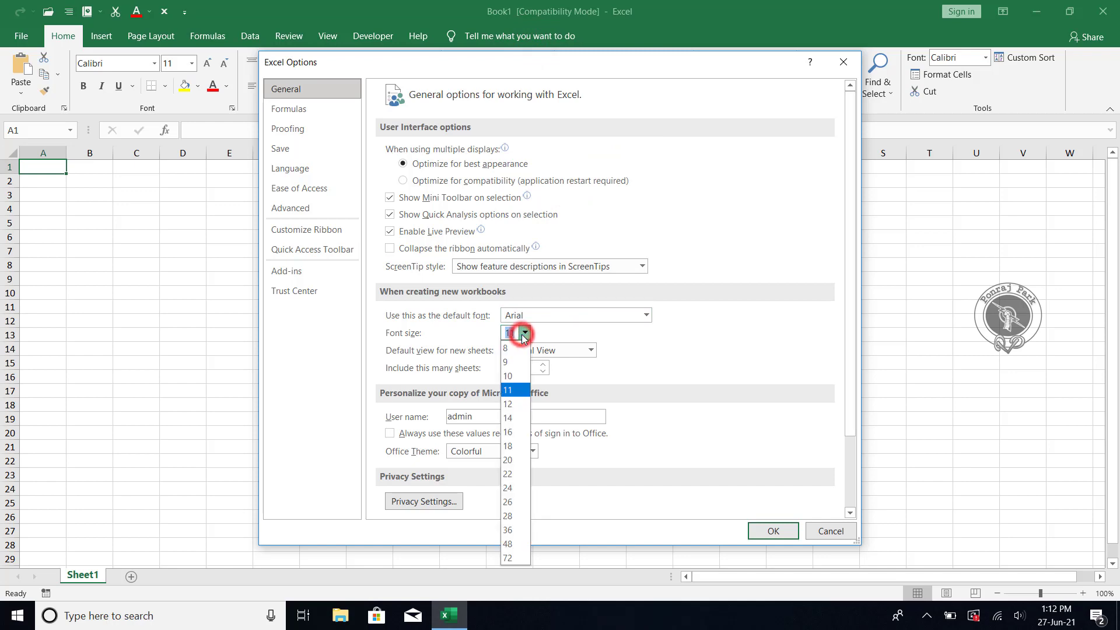
pyautogui.click(506, 418)
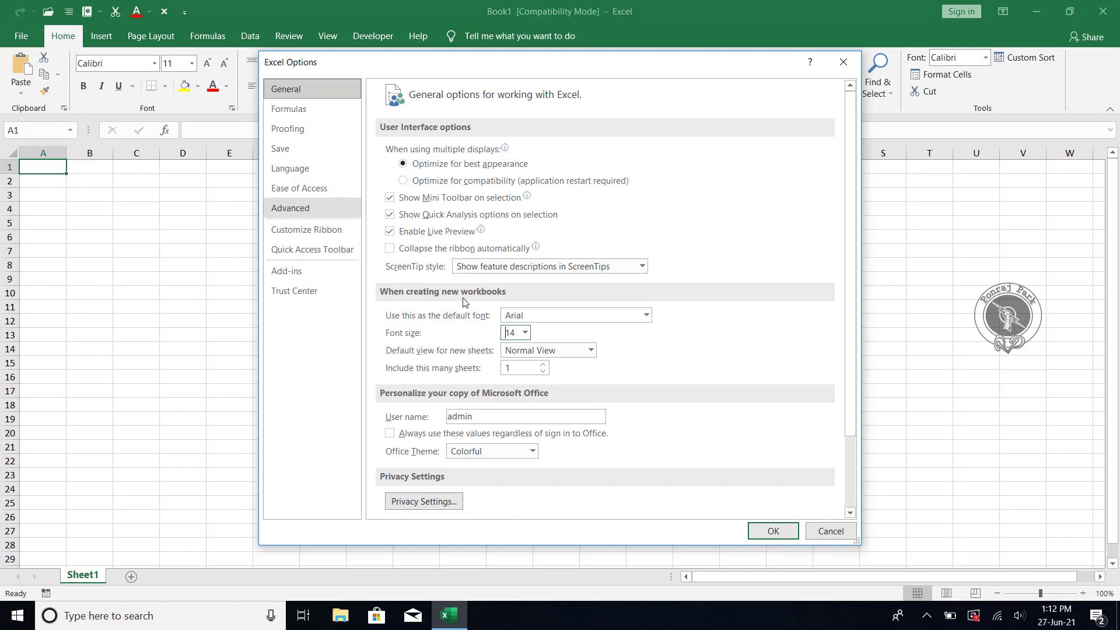
# View the default view choices for new sheets, set new workbooks to include 5 sheets, and apply the options
pyautogui.click(591, 350)
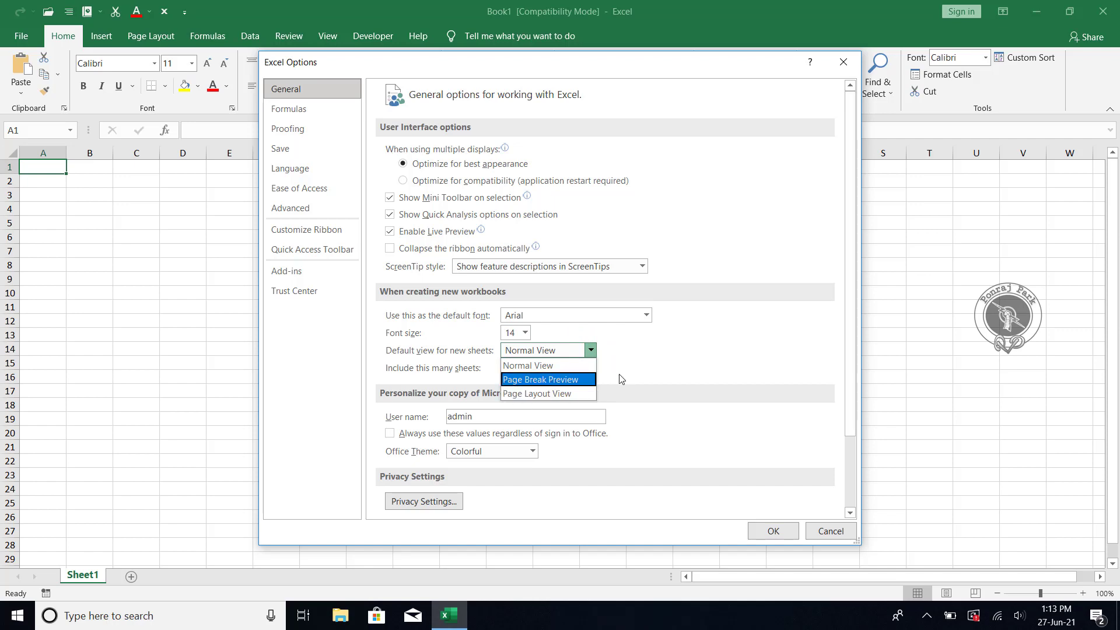
pyautogui.click(636, 369)
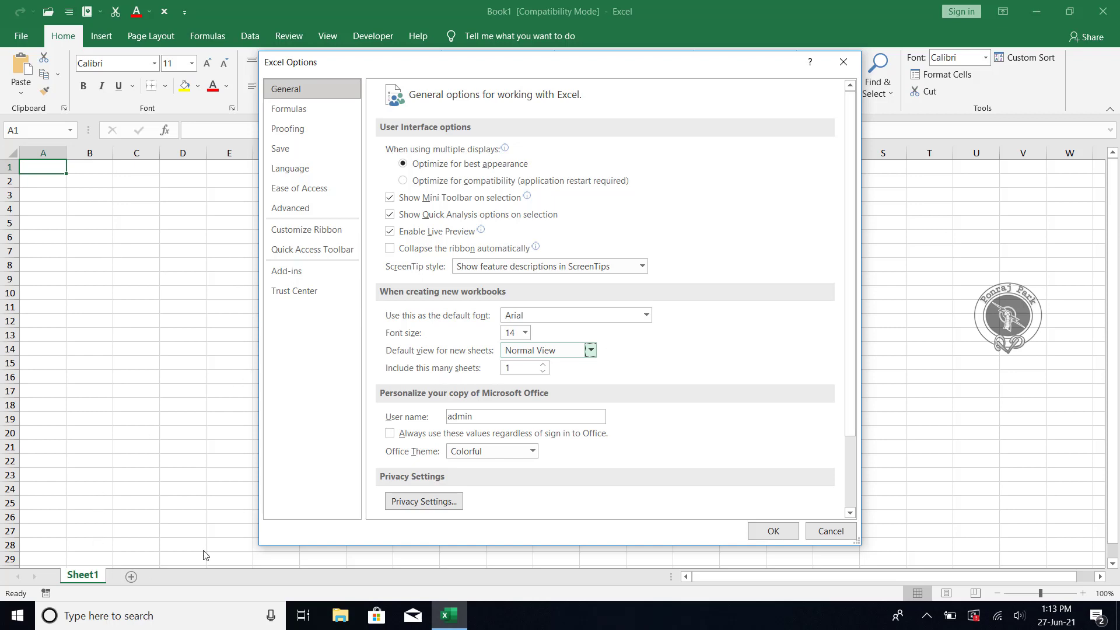
pyautogui.click(515, 368)
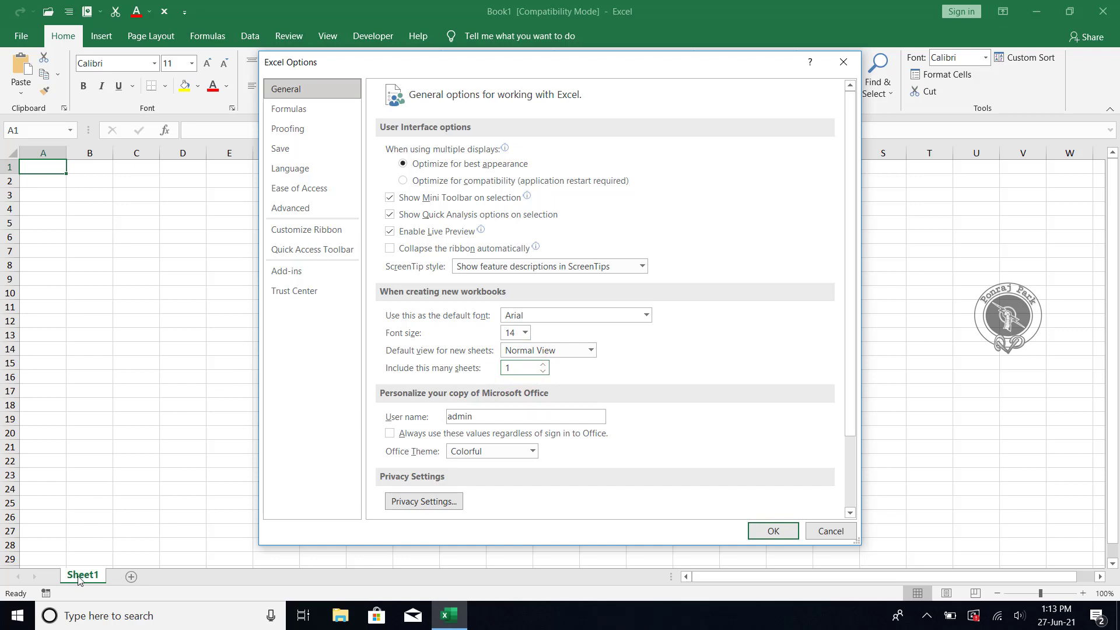
pyautogui.doubleClick(544, 365)
pyautogui.doubleClick(544, 366)
pyautogui.click(599, 374)
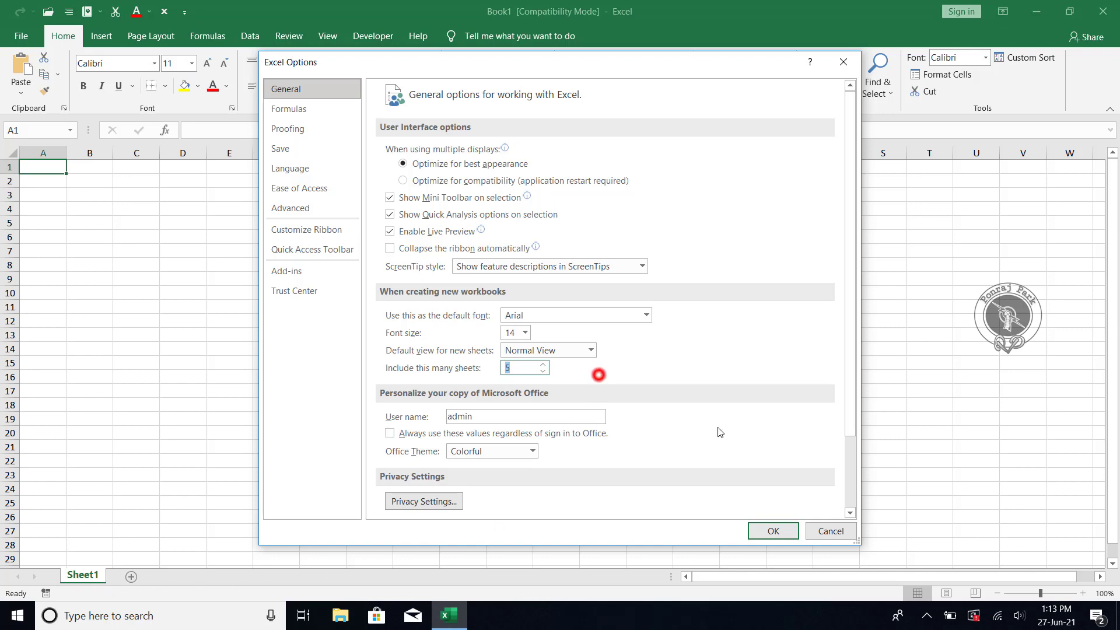
pyautogui.click(777, 532)
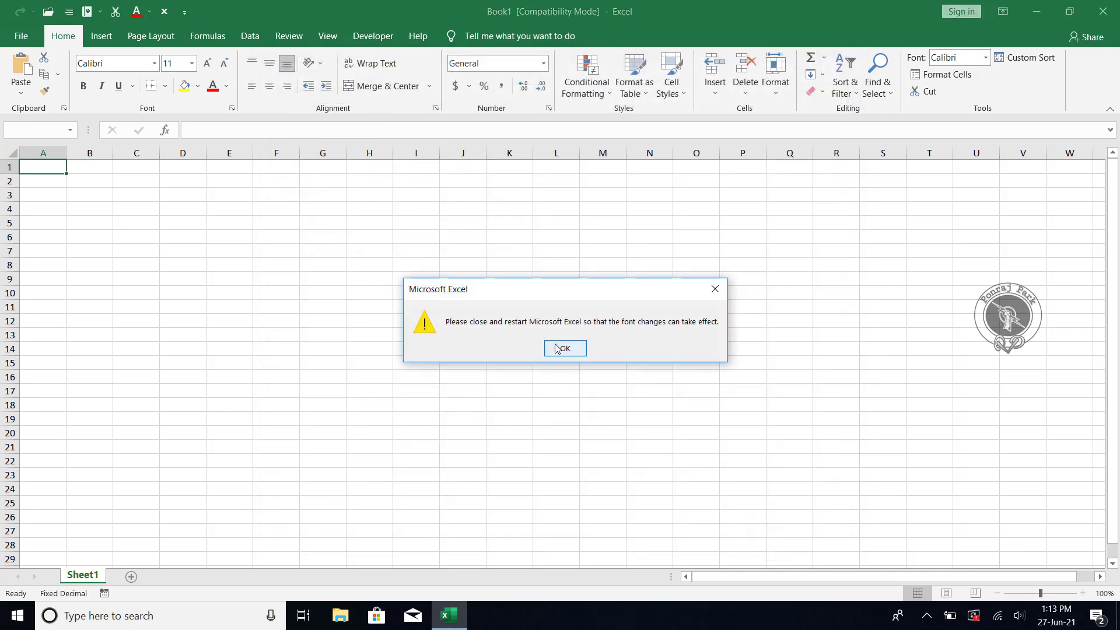
pyautogui.click(558, 349)
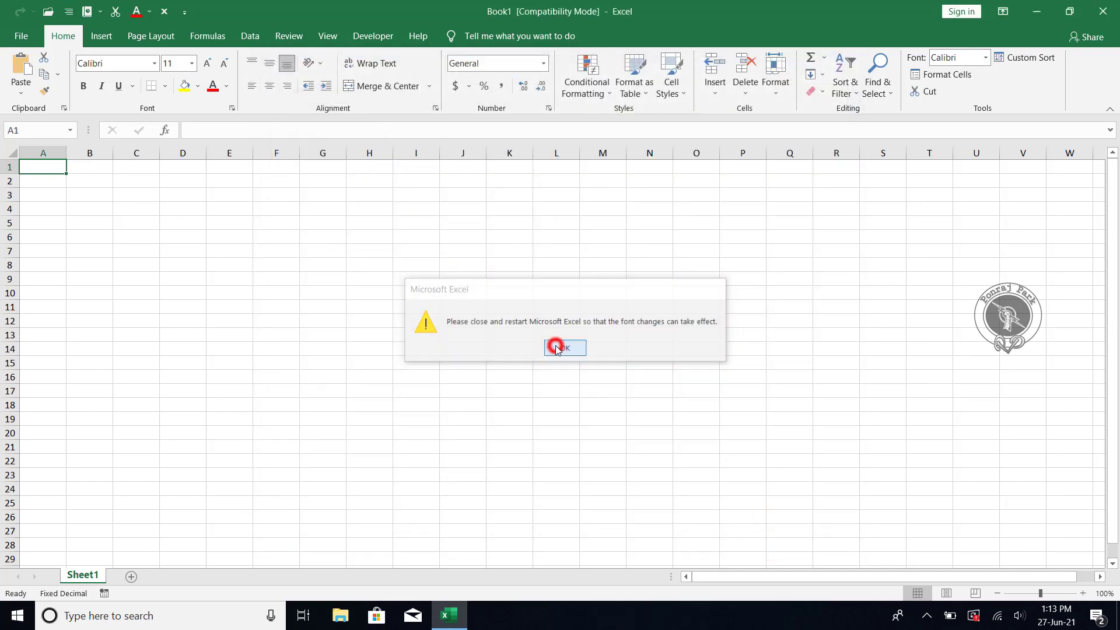
# Close Excel and restart it with a blank workbook so the new defaults take effect, selecting cell D4
pyautogui.click(1112, 12)
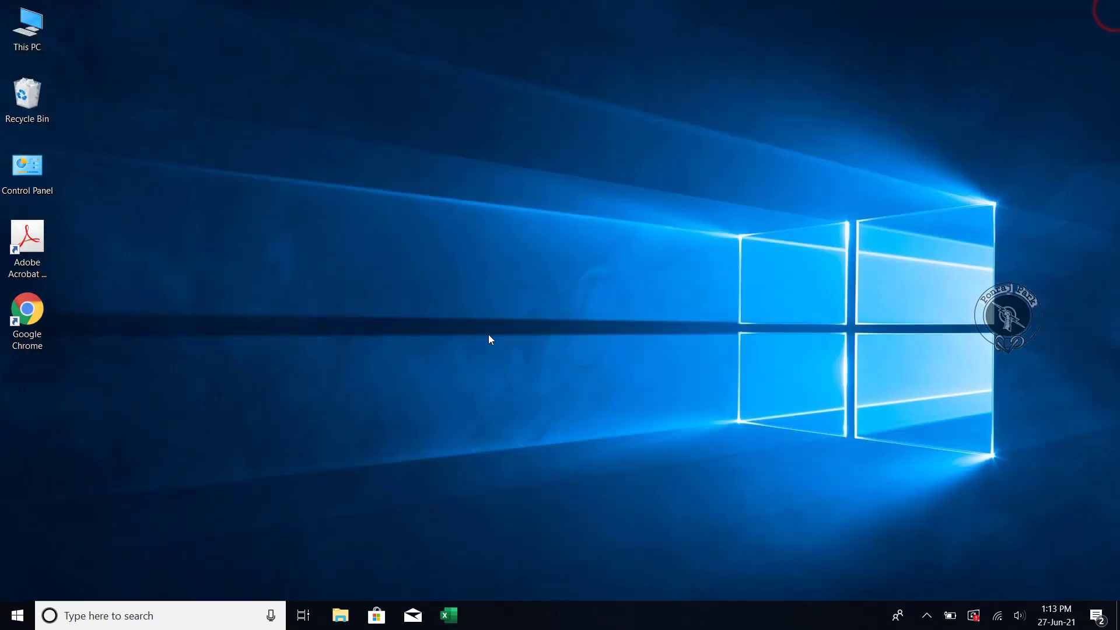
pyautogui.click(445, 332)
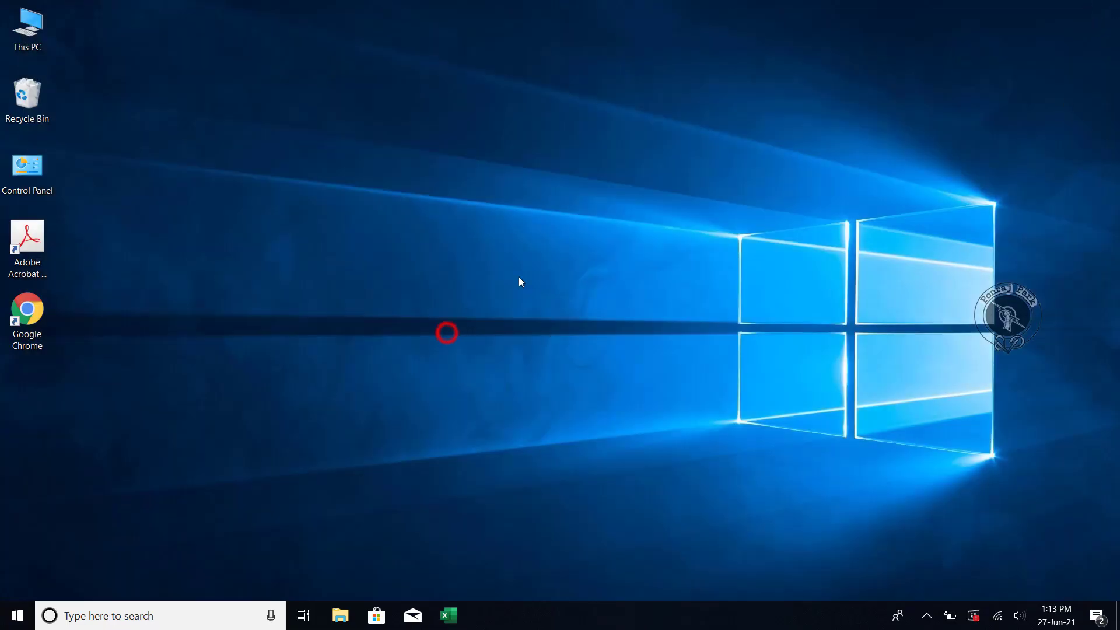
pyautogui.click(454, 619)
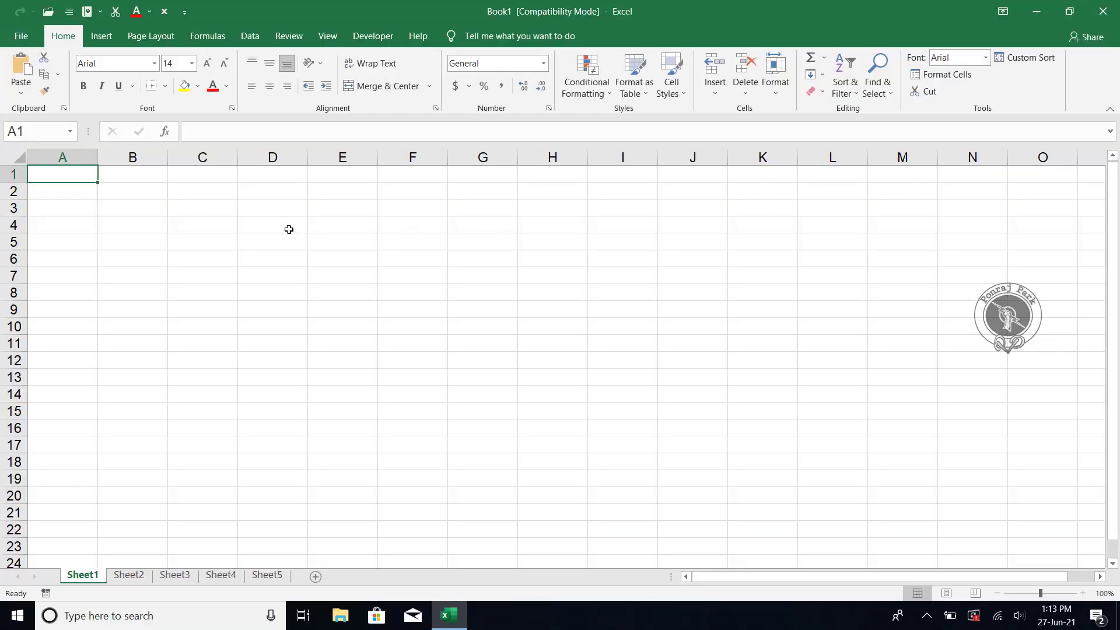
pyautogui.click(288, 228)
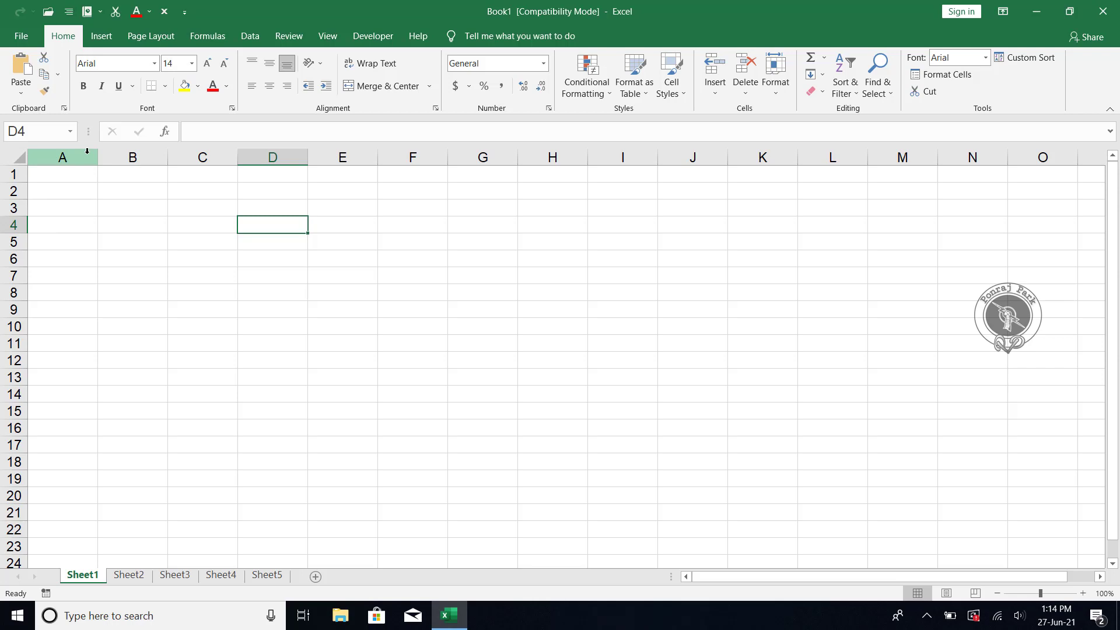
# In the Excel Save options, switch the default file format to Excel Workbook and back to Excel 97-2003 Workbook
pyautogui.click(21, 35)
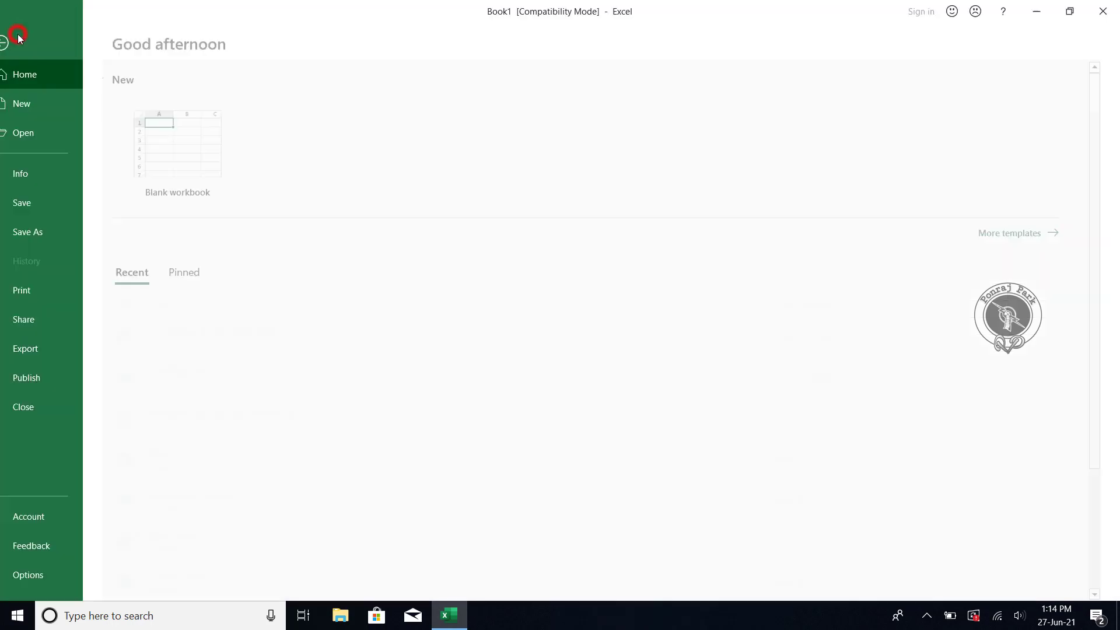
pyautogui.click(46, 581)
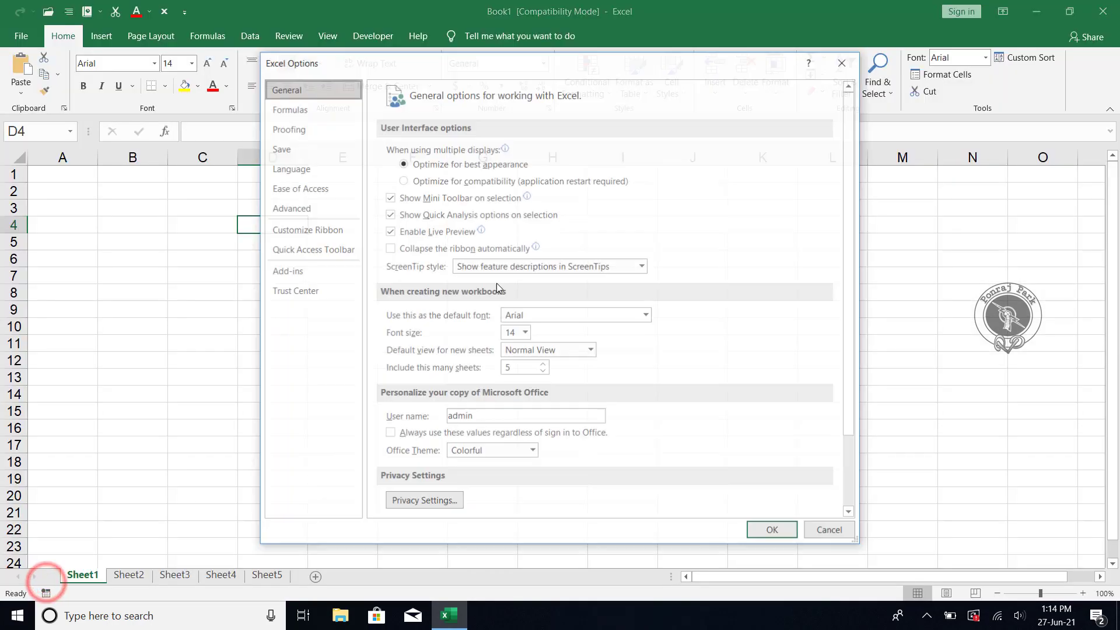
pyautogui.click(291, 149)
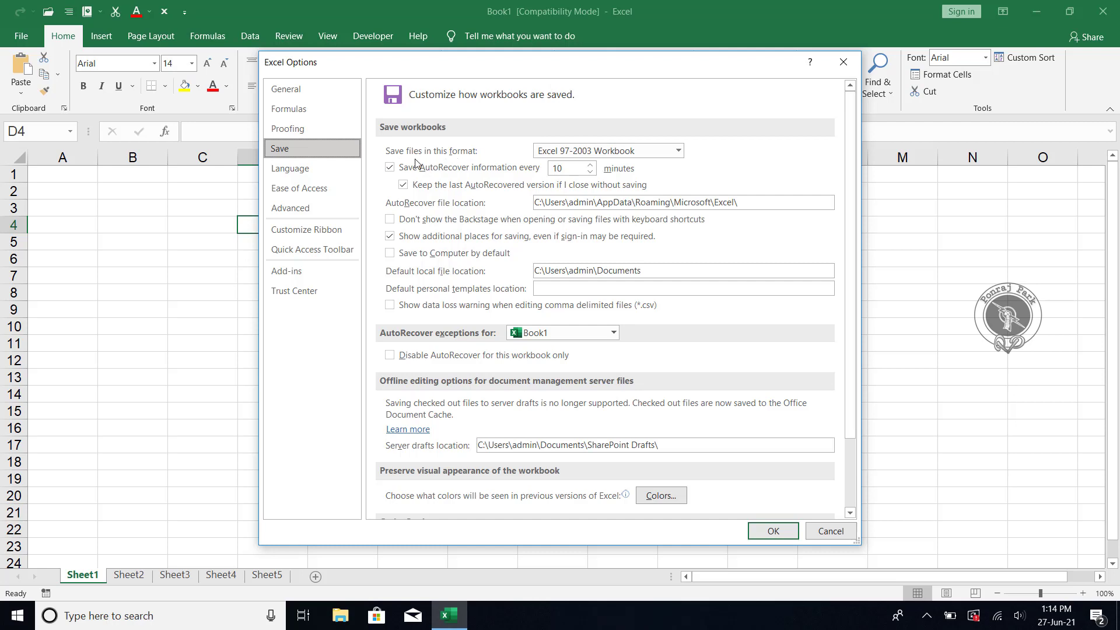
pyautogui.click(679, 150)
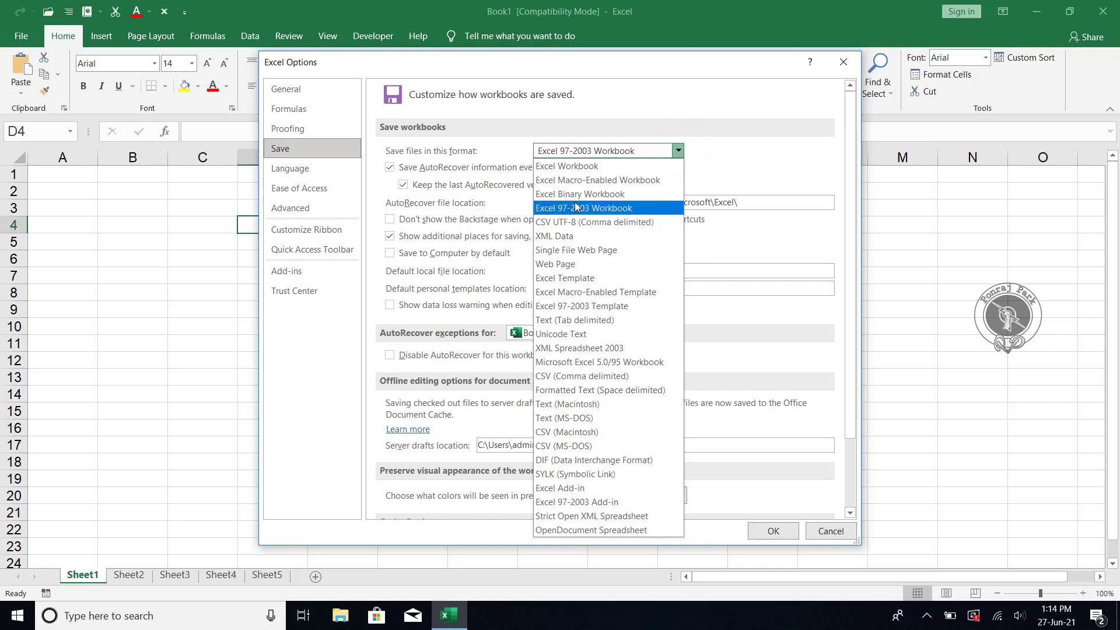
pyautogui.click(560, 167)
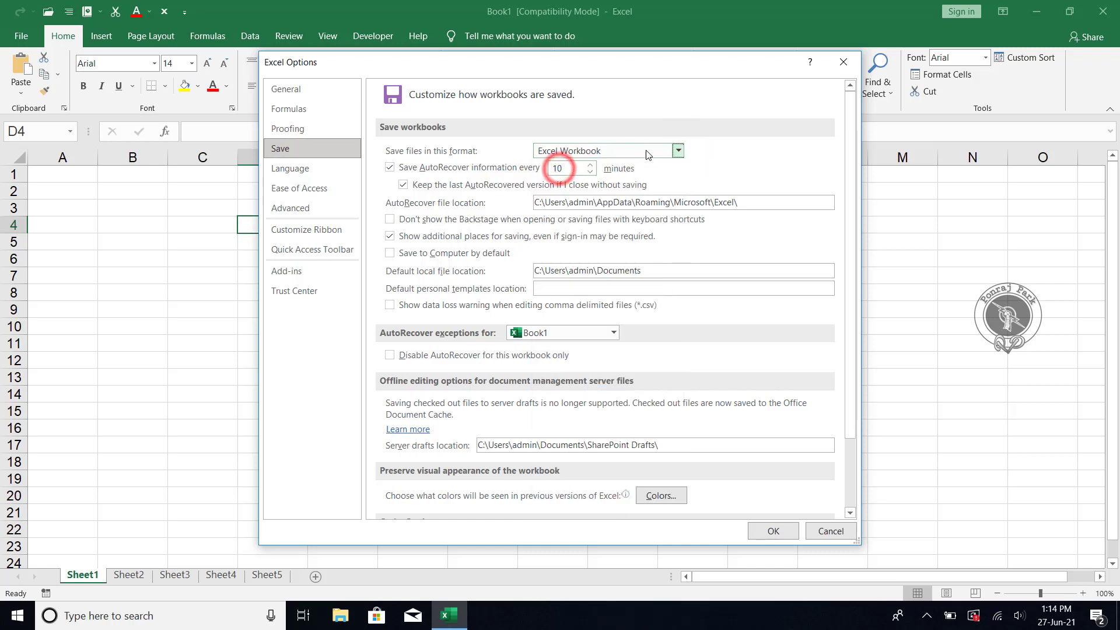
pyautogui.click(679, 152)
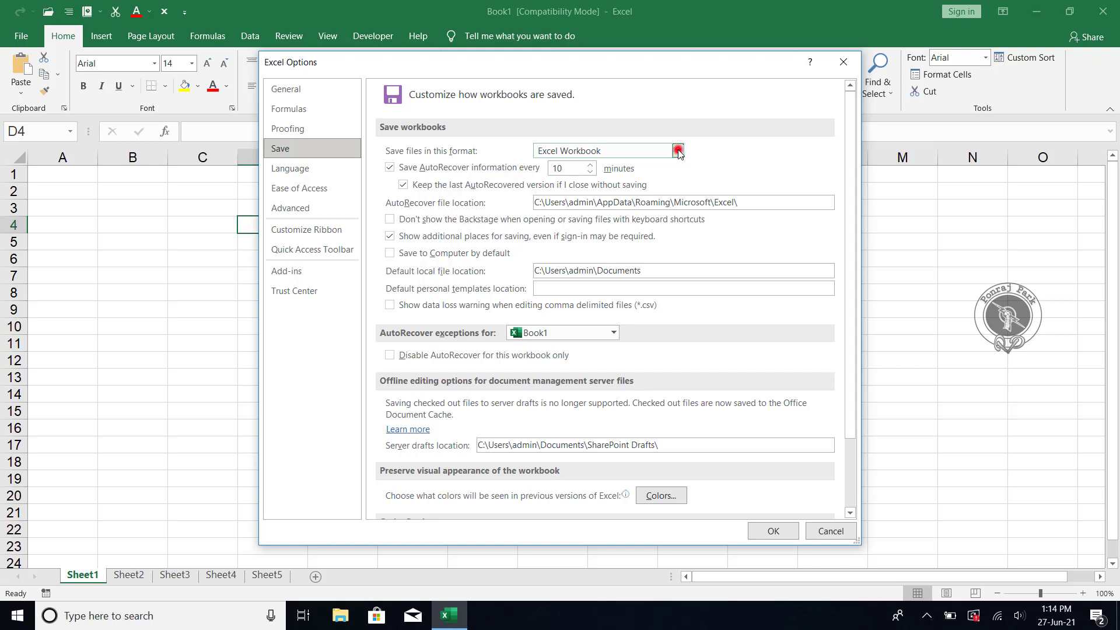
pyautogui.click(589, 204)
pyautogui.click(679, 152)
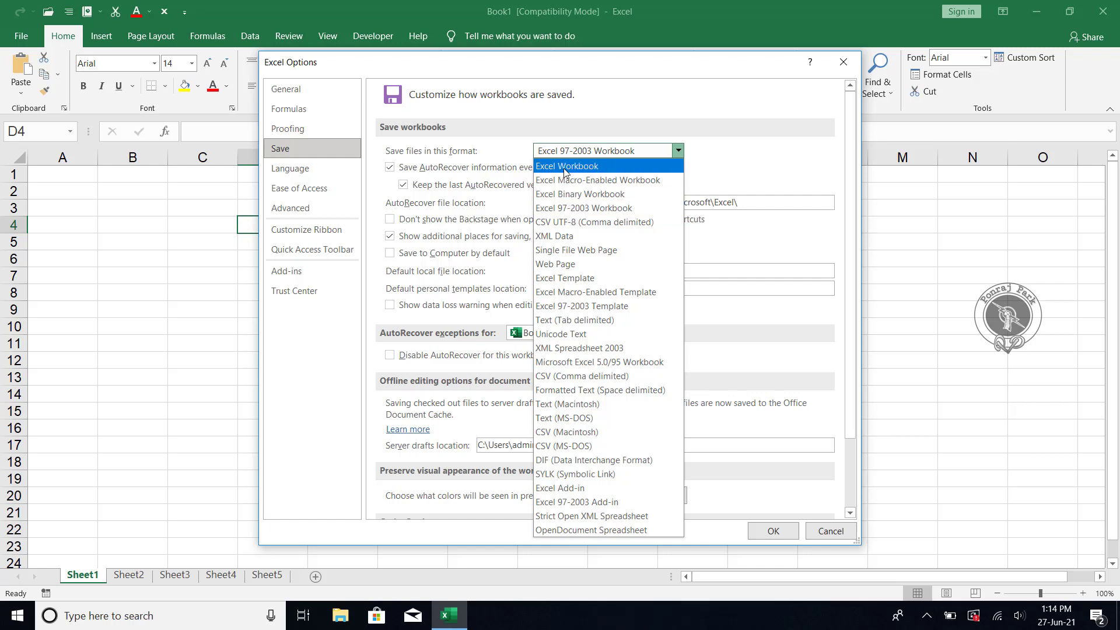
pyautogui.click(569, 209)
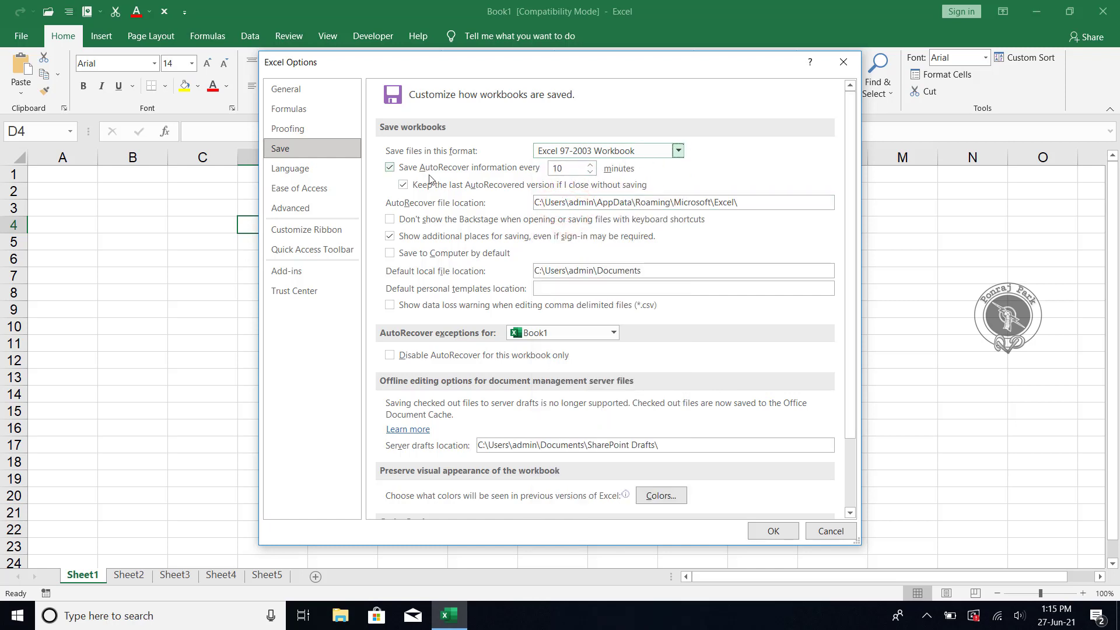
# Set the interval for saving AutoRecover information to 1 minute
pyautogui.click(574, 170)
pyautogui.press('BackSpace')
pyautogui.click(691, 176)
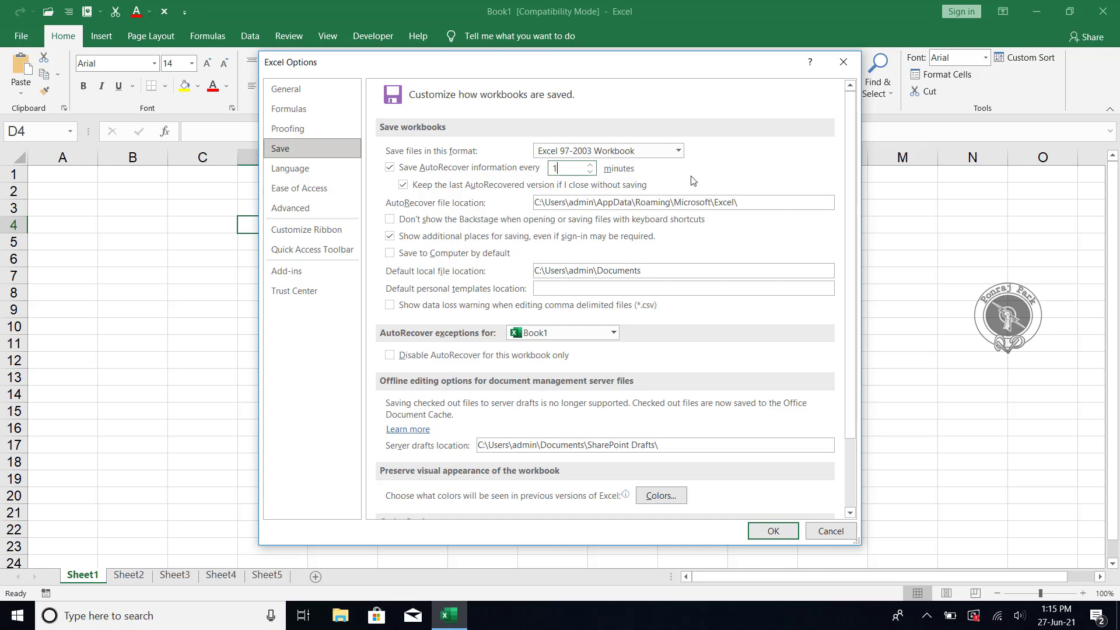
pyautogui.click(579, 171)
pyautogui.click(568, 167)
# Copy the AutoRecover file location path from the Save options and open that folder in File Explorer
pyautogui.moveTo(750, 204); pyautogui.dragTo(534, 204)
pyautogui.hotkey('ctrl', 'c')
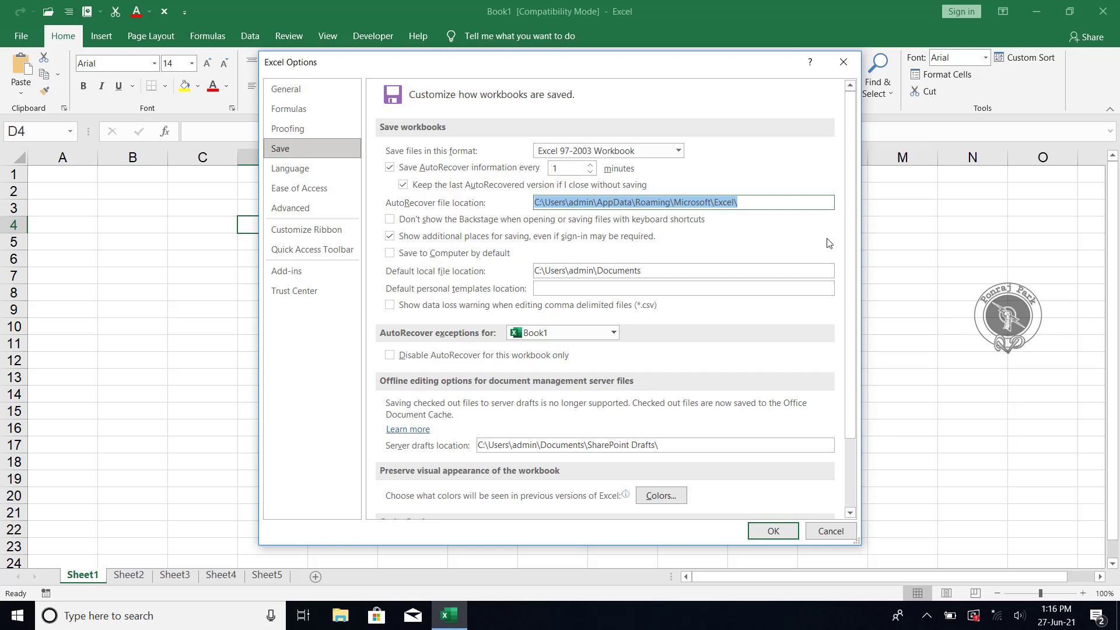
pyautogui.click(756, 205)
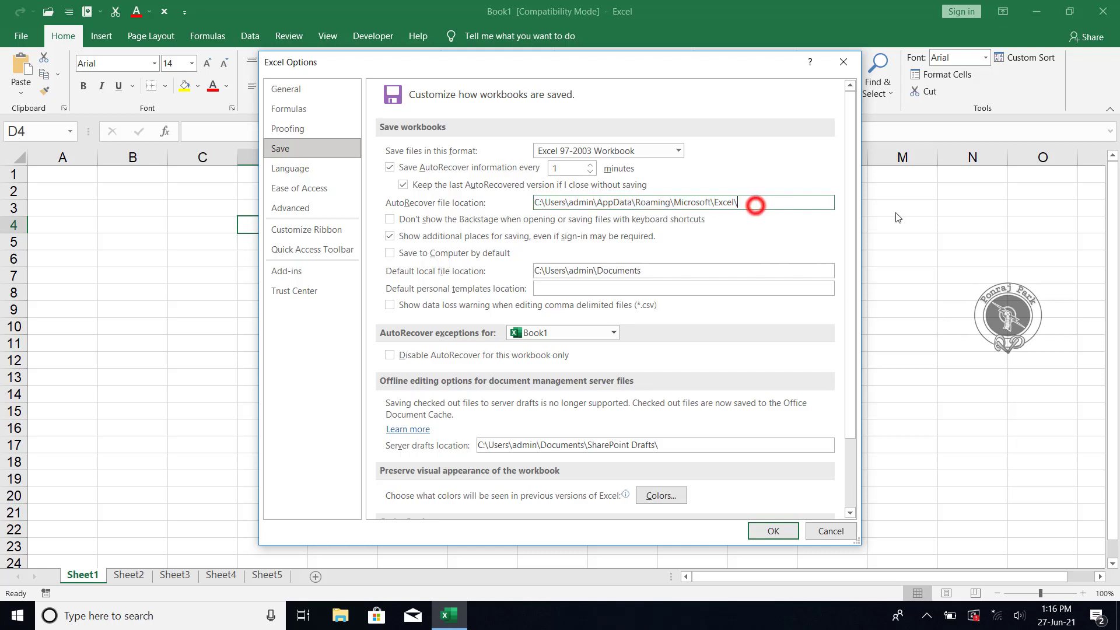
pyautogui.click(337, 617)
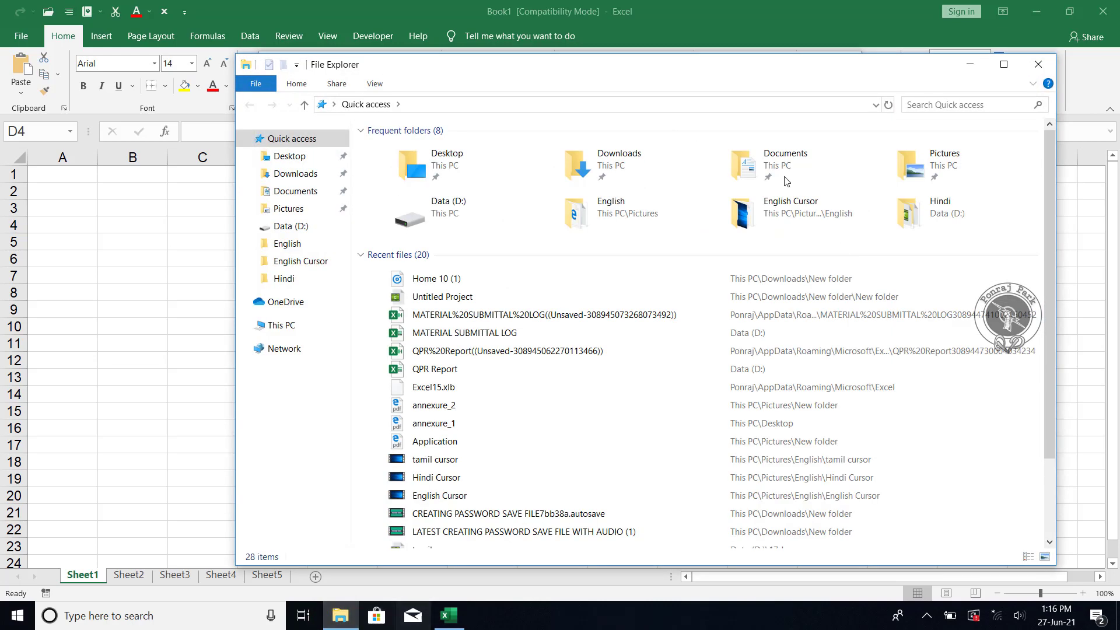
pyautogui.click(388, 105)
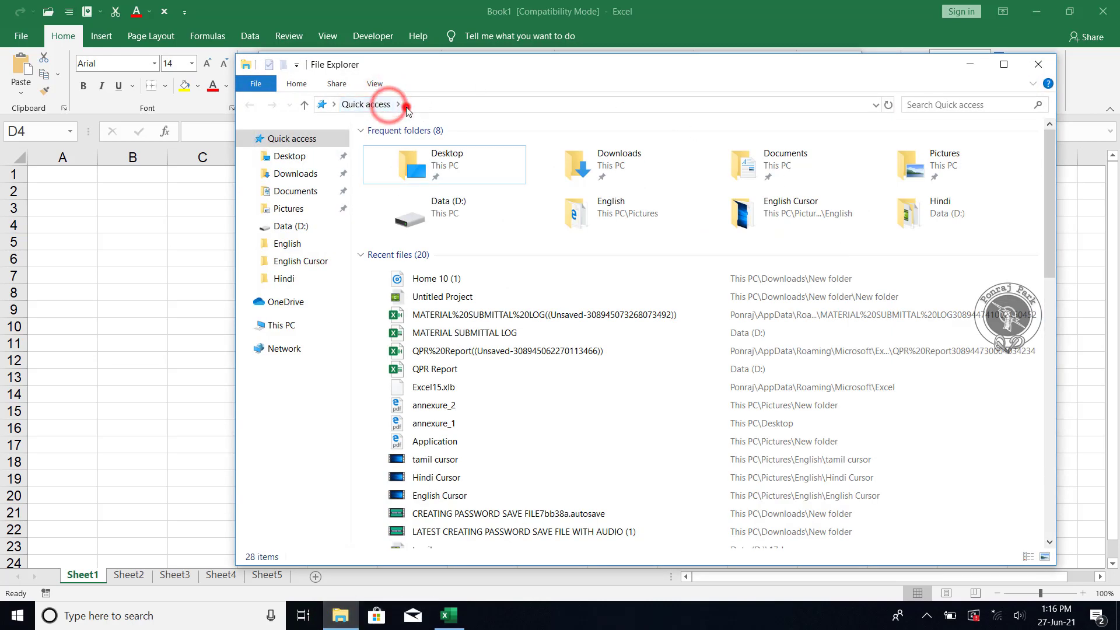
pyautogui.click(405, 107)
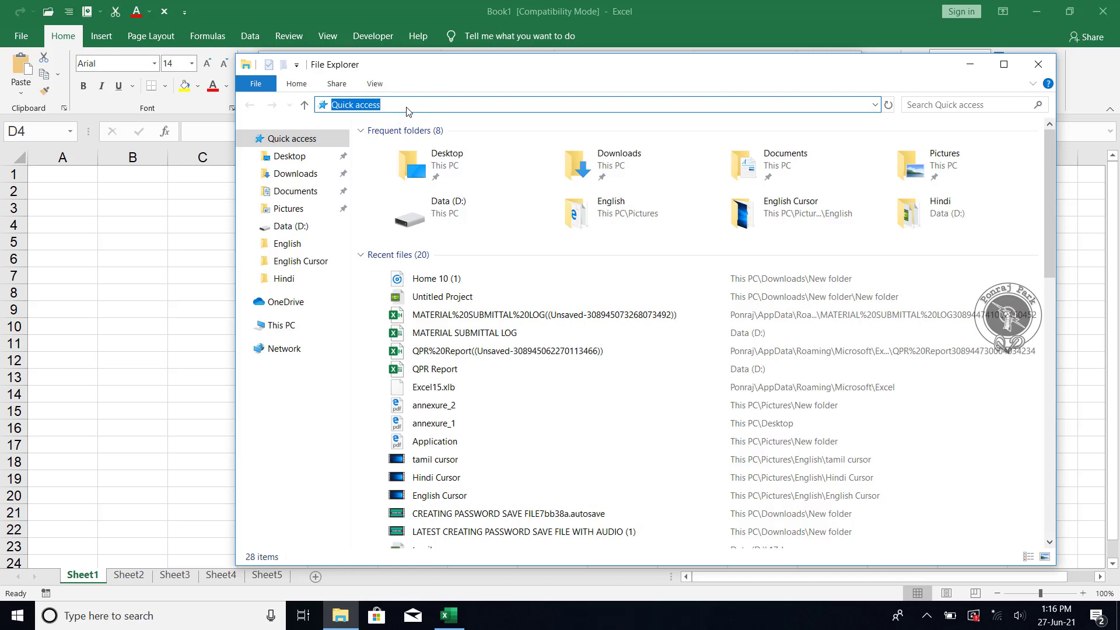
pyautogui.hotkey('ctrl', 'v')
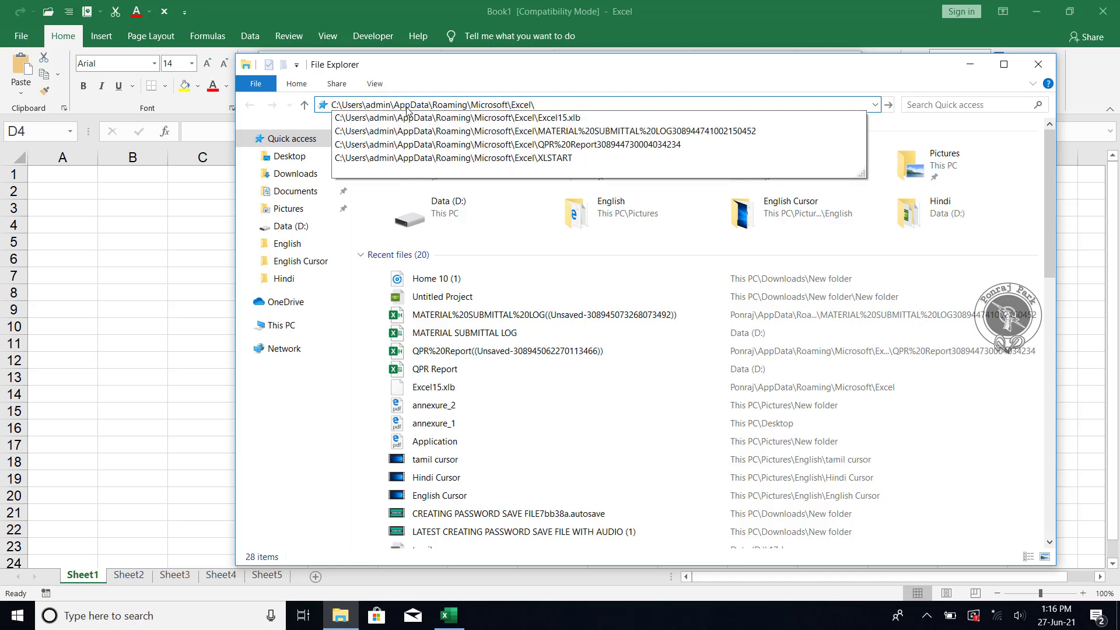
pyautogui.press('Return')
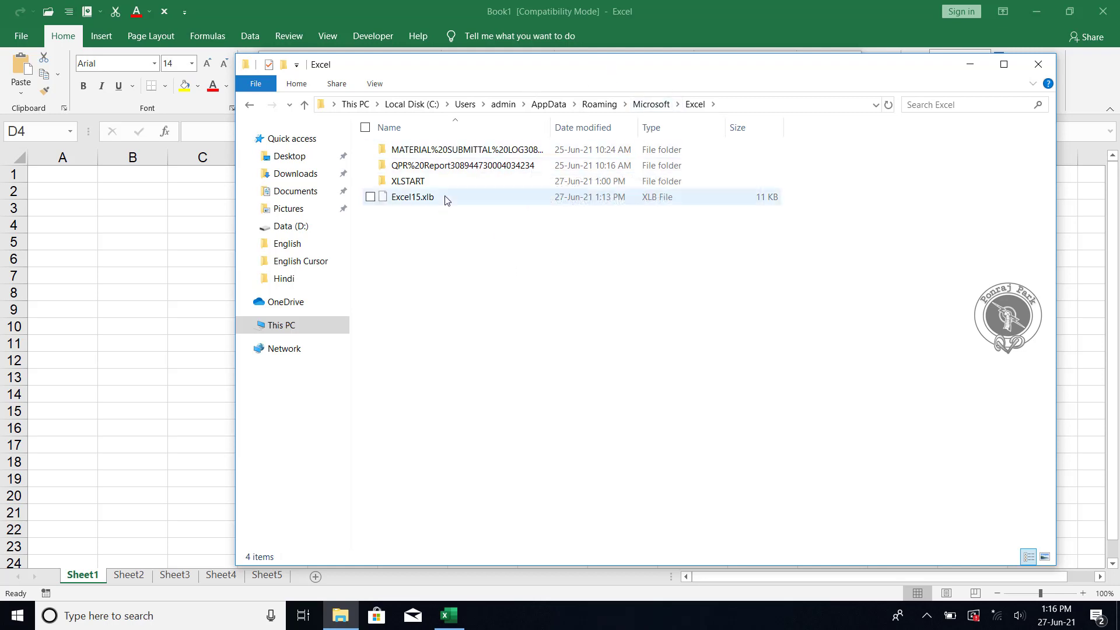
# Examine the AutoRecover folders, viewing the contents of the MATERIAL SUBMITTAL LOG folder and returning to the parent Excel folder
pyautogui.click(408, 150)
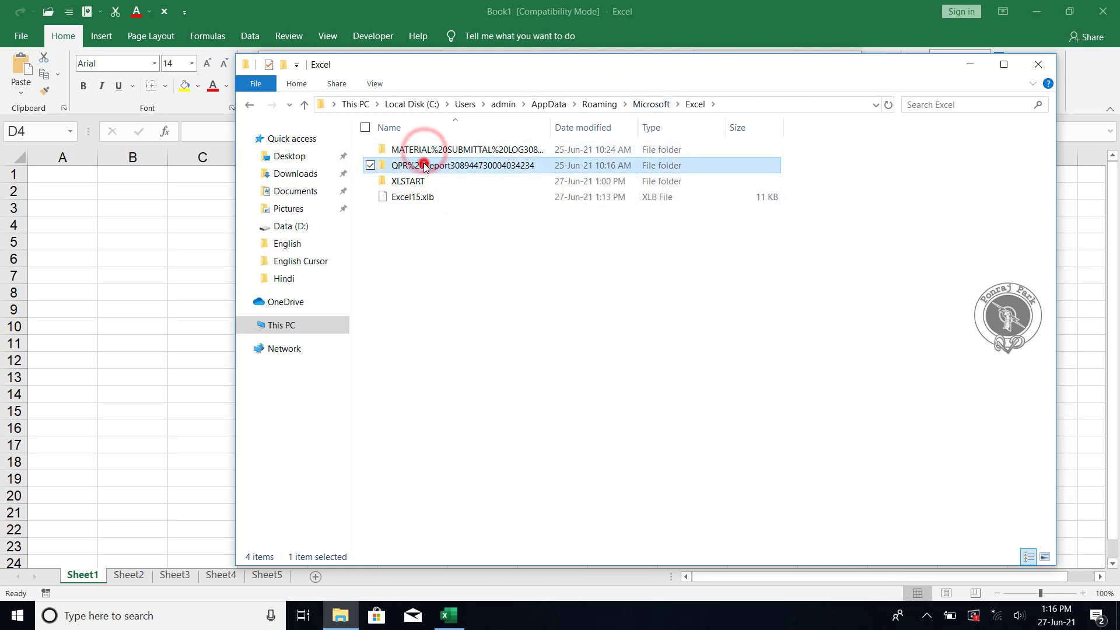
pyautogui.click(424, 166)
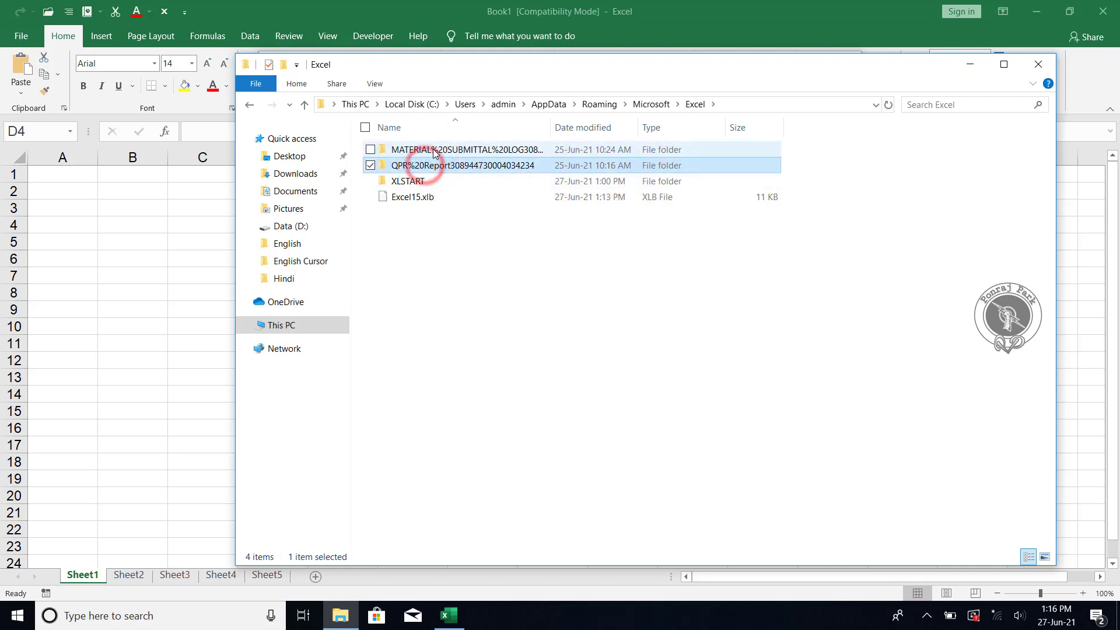
pyautogui.click(434, 151)
pyautogui.click(426, 166)
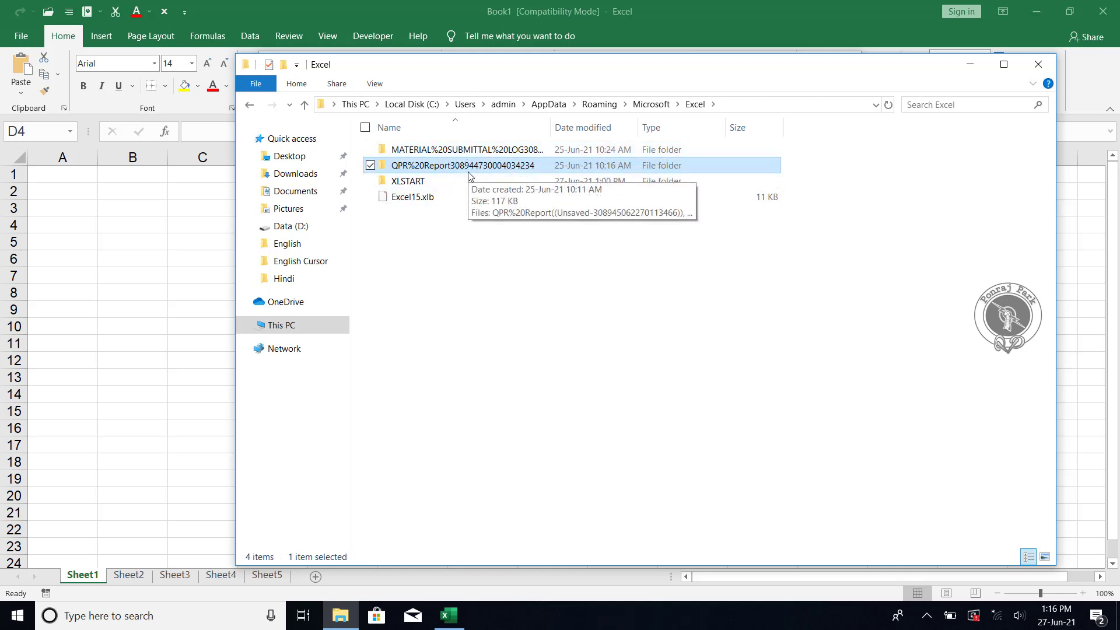
pyautogui.doubleClick(445, 151)
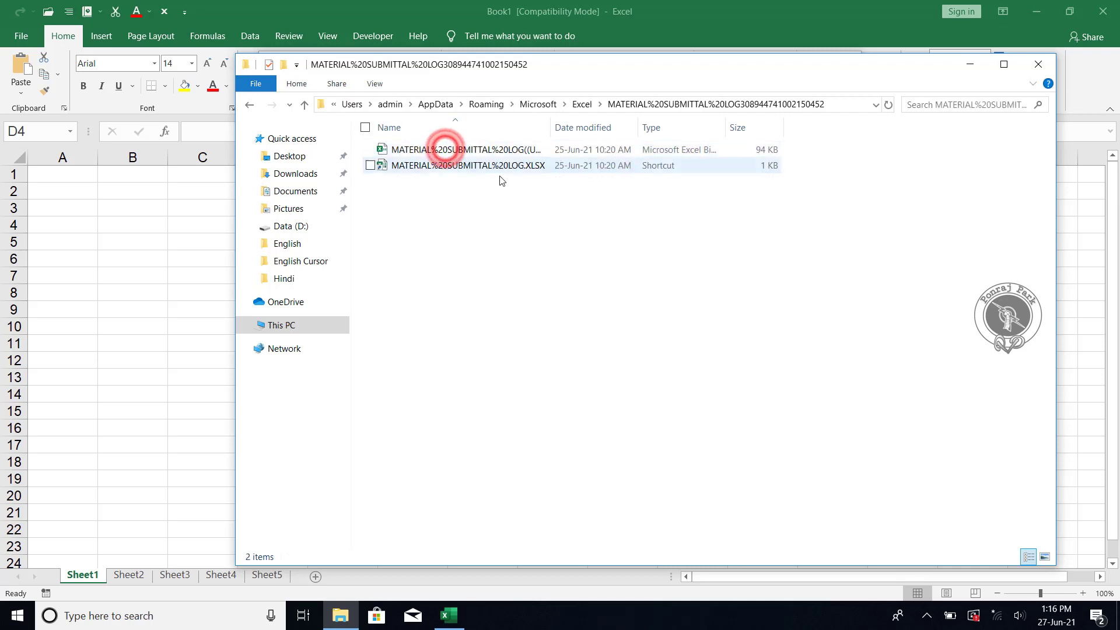
pyautogui.click(248, 103)
pyautogui.click(585, 297)
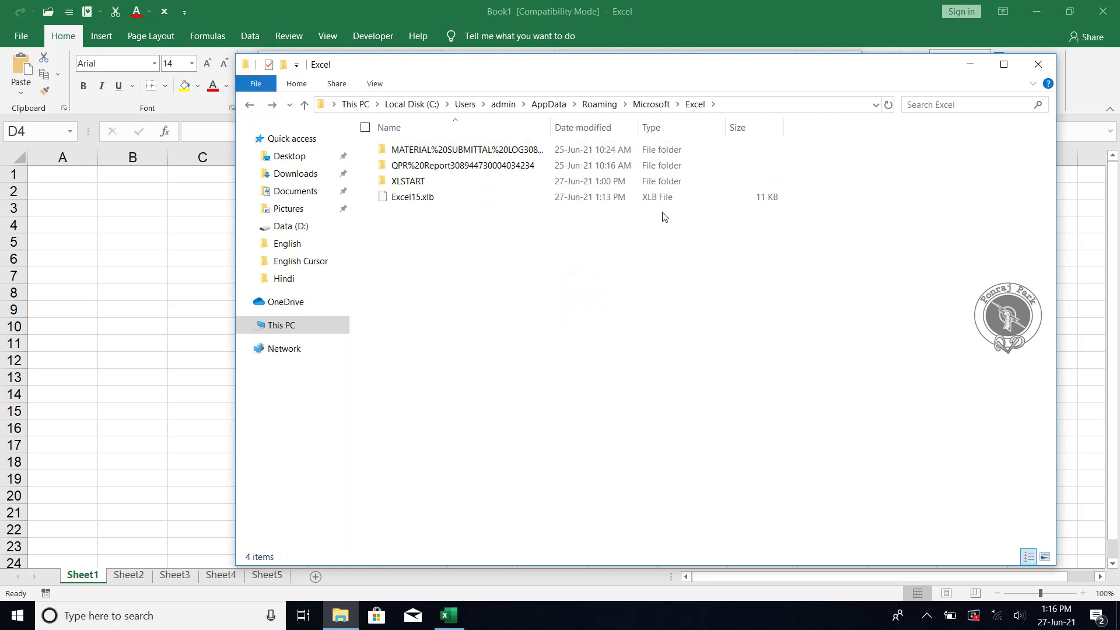
# Switch back to Excel and apply the changed Save options
pyautogui.click(14, 40)
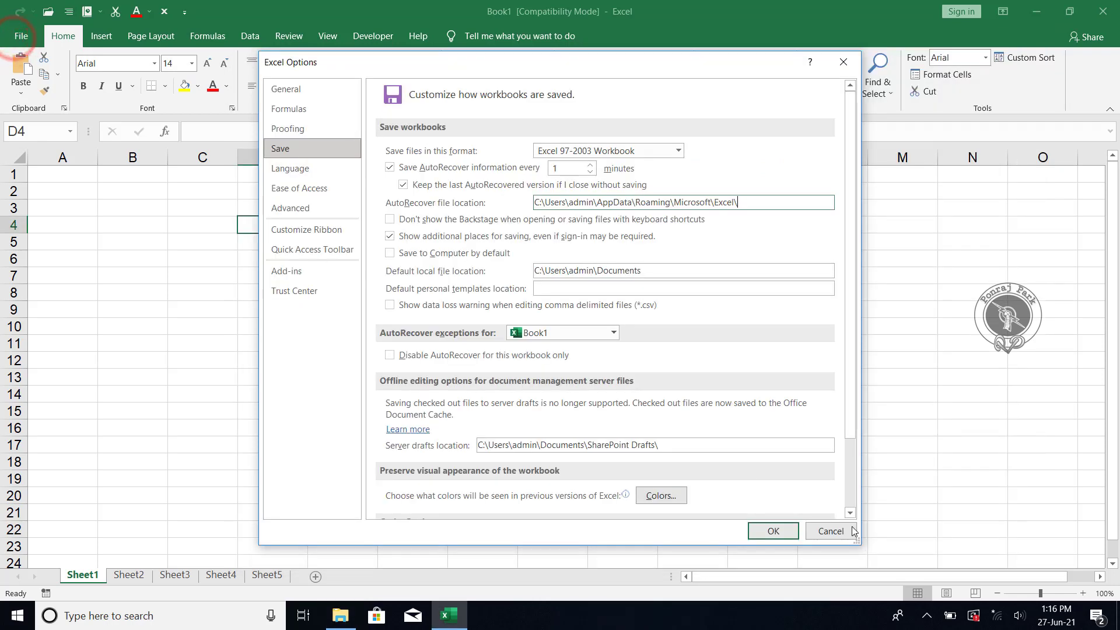
pyautogui.click(781, 531)
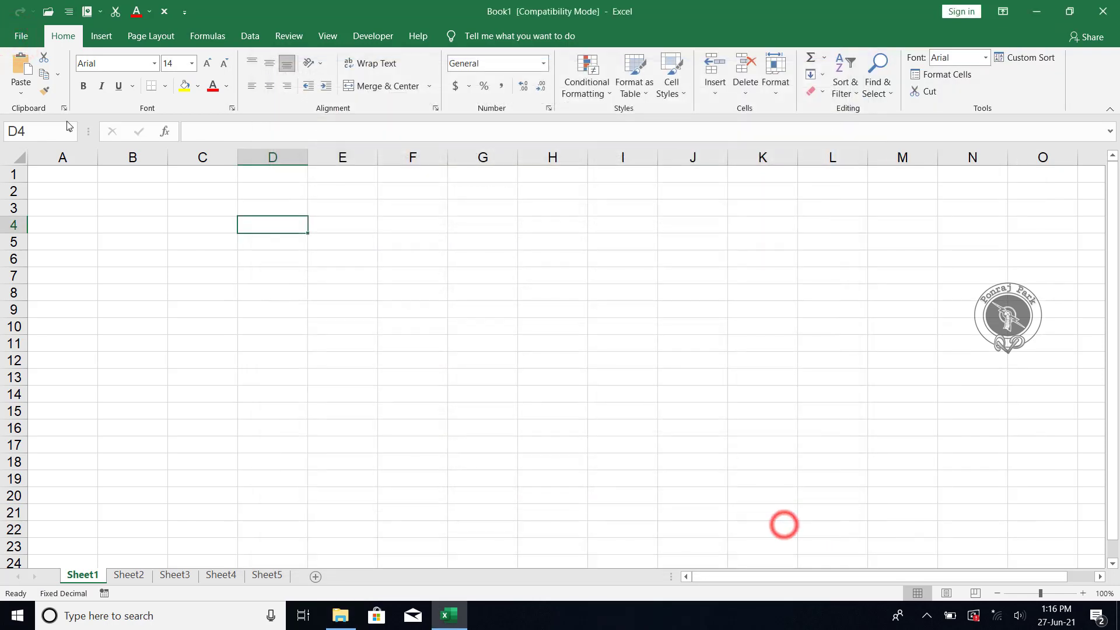
# View the list of recoverable unsaved workbooks from the workbook's Info page and close it without opening a file
pyautogui.click(20, 37)
pyautogui.click(30, 178)
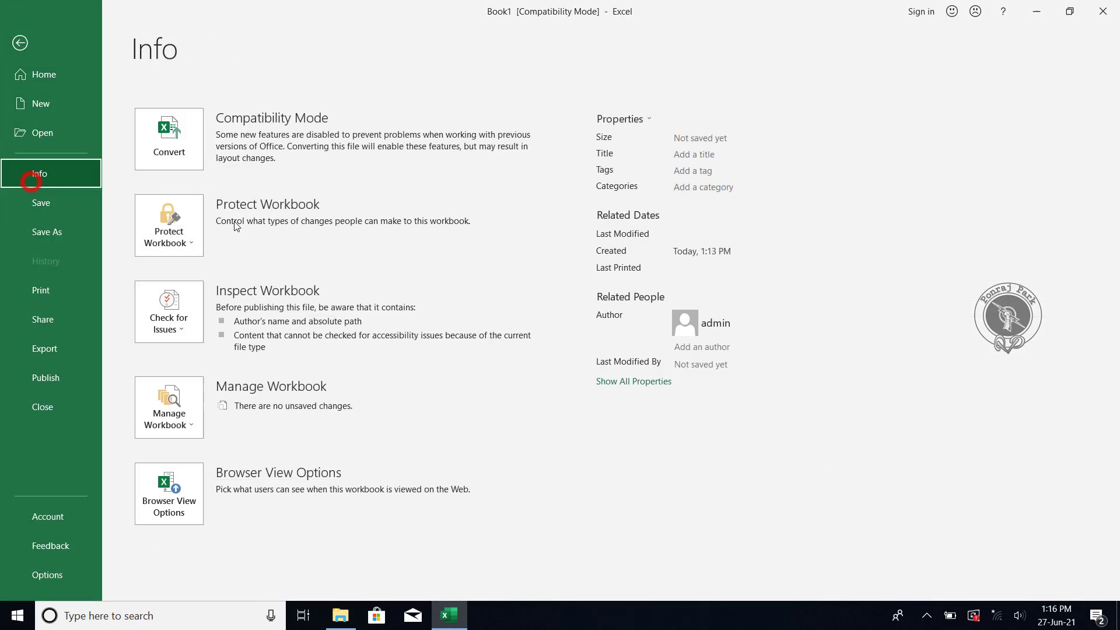
pyautogui.click(170, 402)
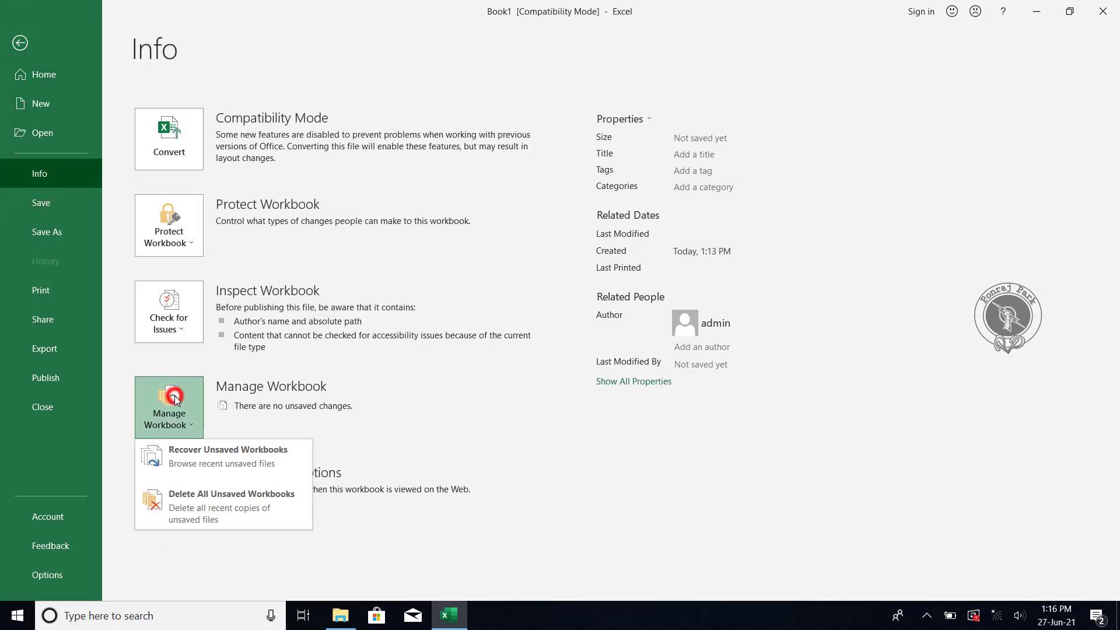
pyautogui.click(197, 465)
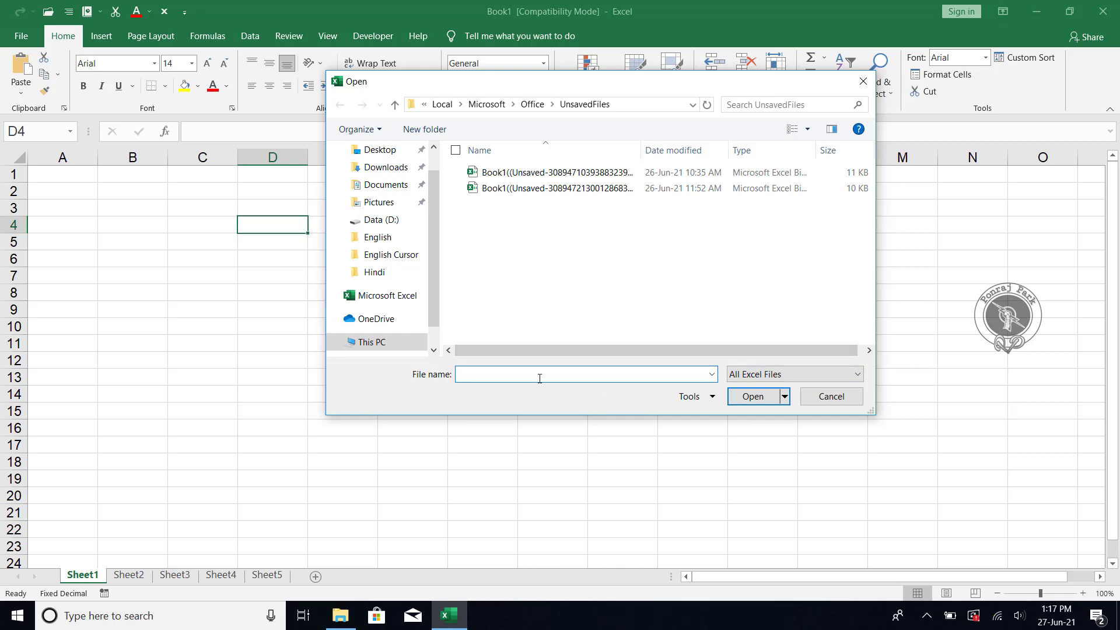
pyautogui.click(835, 402)
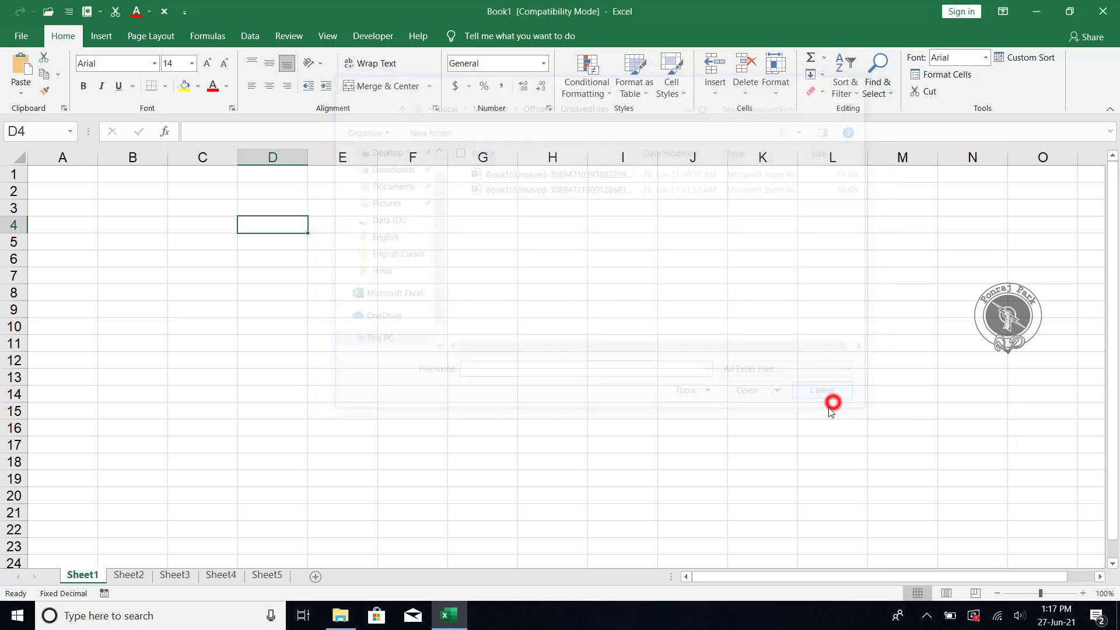
pyautogui.click(266, 281)
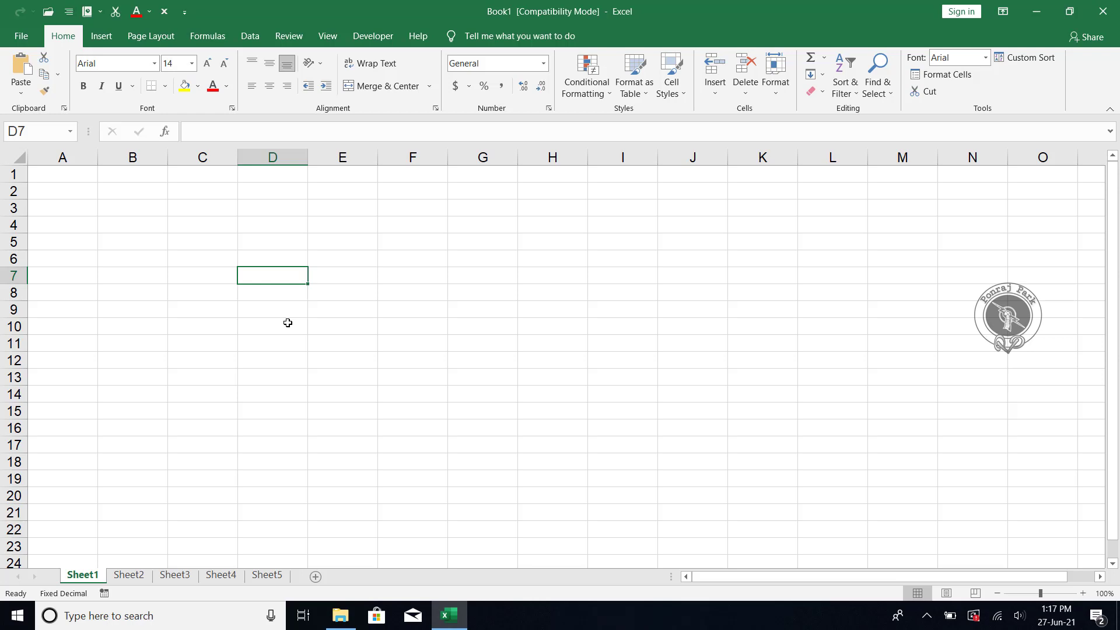
pyautogui.click(454, 277)
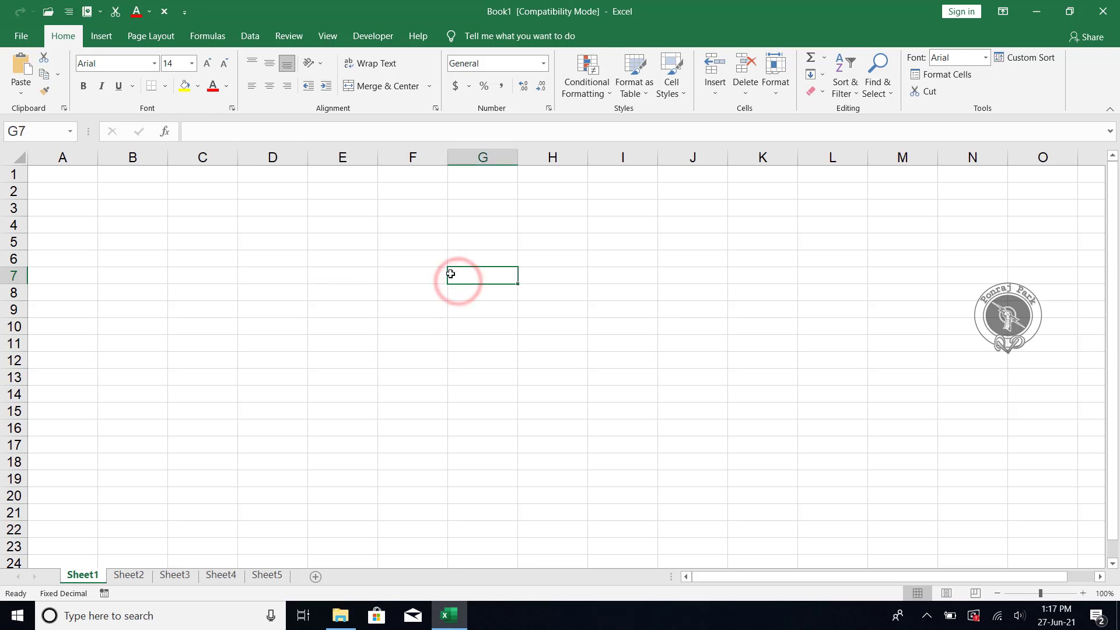
pyautogui.click(404, 259)
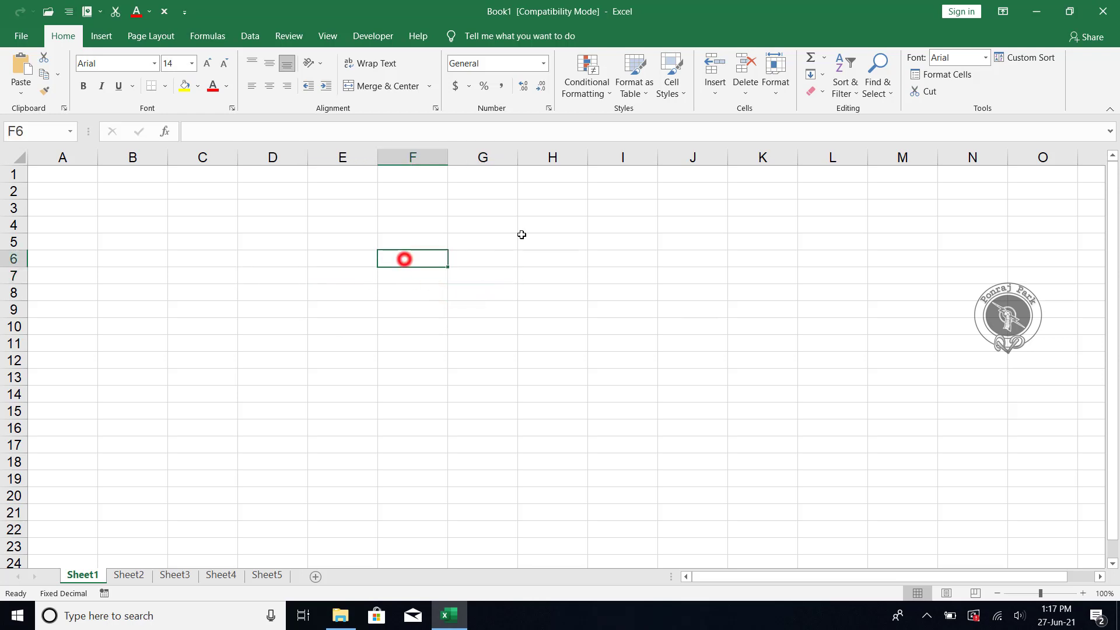
# Browse the UnsavedFiles folder again through Recover Unsaved Workbooks, then cancel
pyautogui.click(18, 36)
pyautogui.click(47, 182)
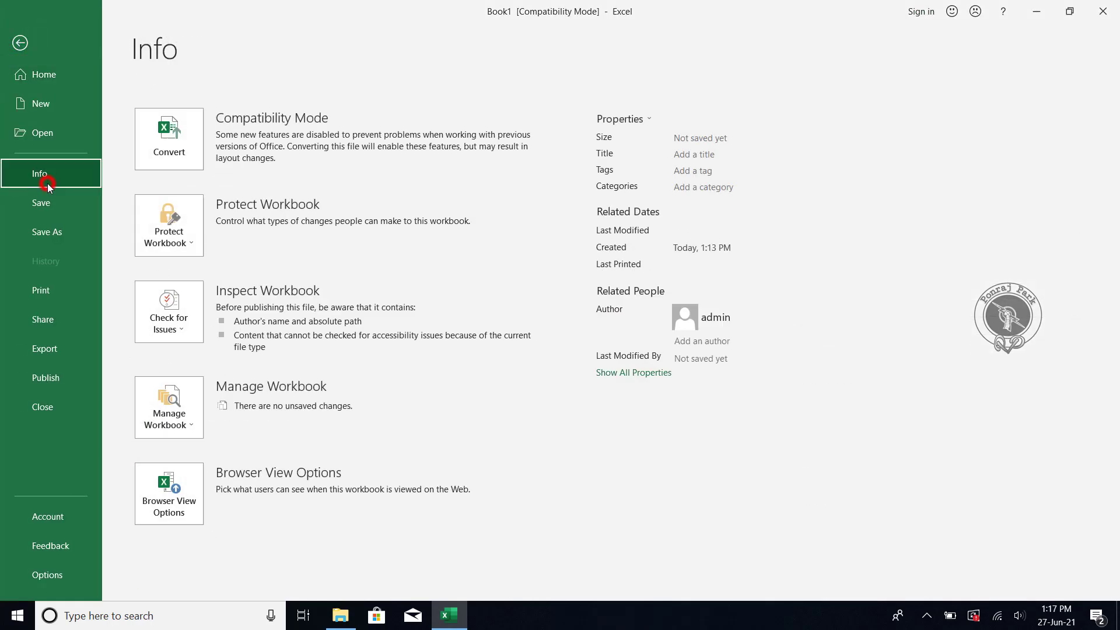
pyautogui.click(162, 407)
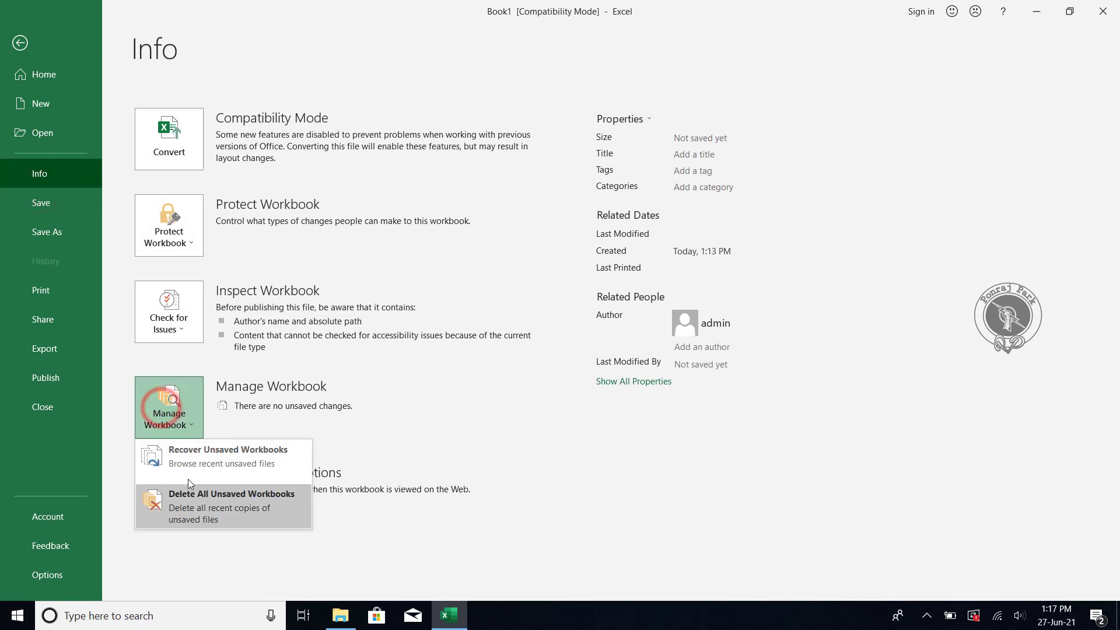
pyautogui.click(187, 458)
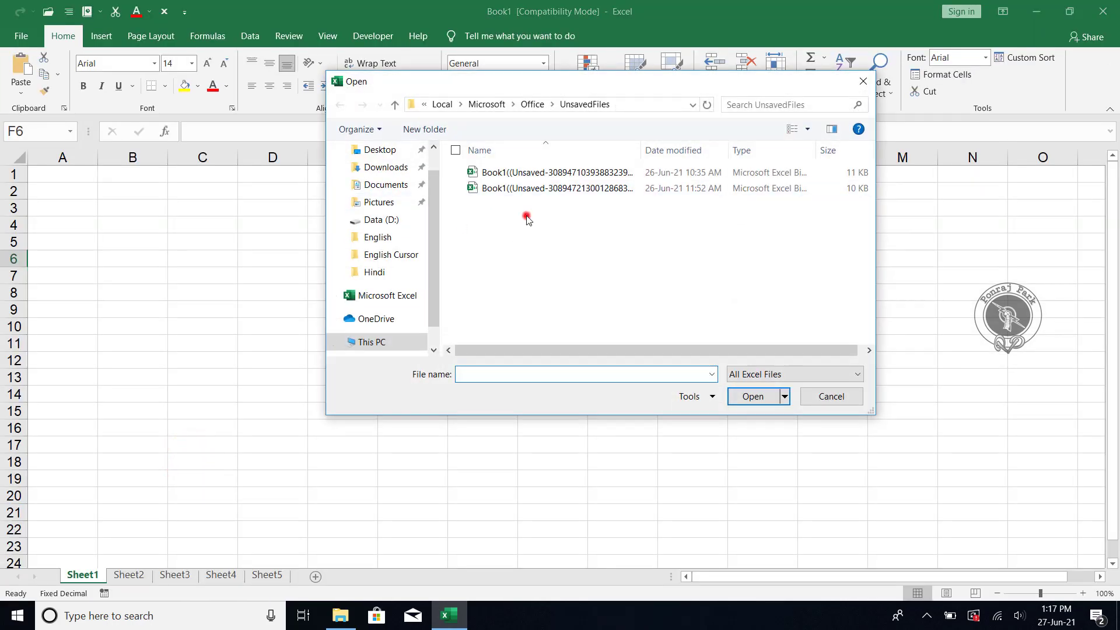
pyautogui.click(526, 217)
pyautogui.click(831, 397)
# Review the AutoRecover interval and highlight the AutoRecover file location path in the Save options
pyautogui.click(21, 35)
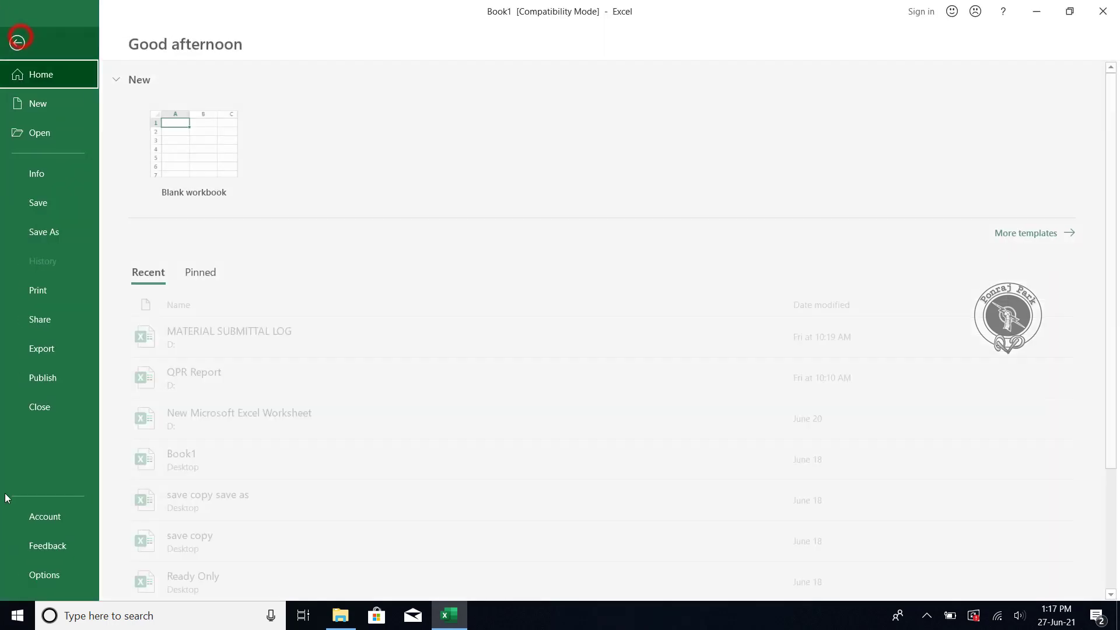
pyautogui.click(30, 577)
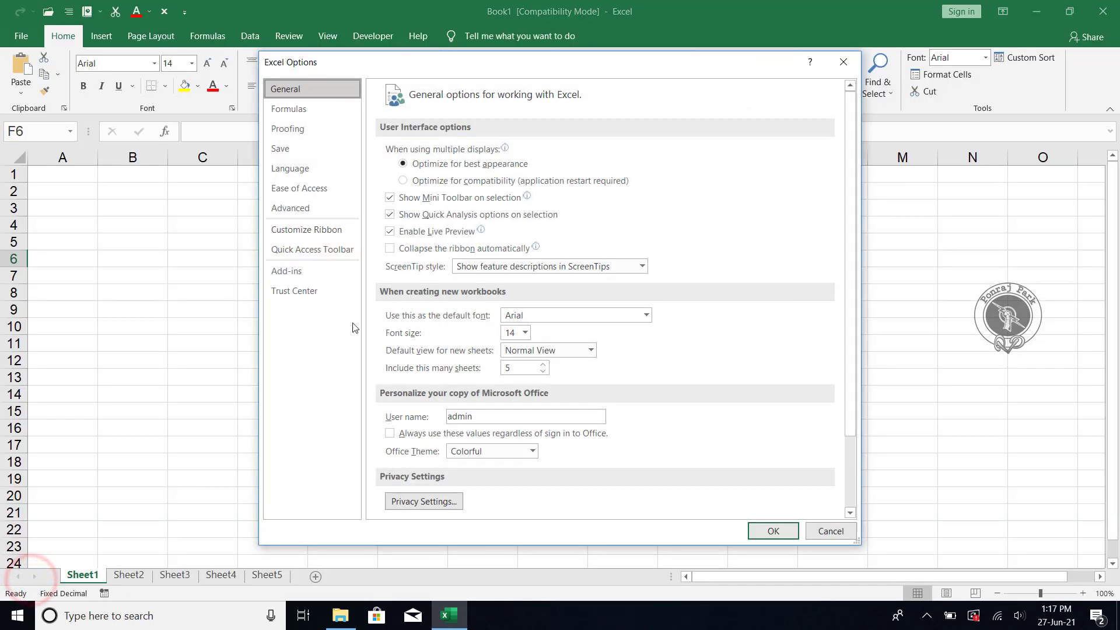
pyautogui.click(278, 149)
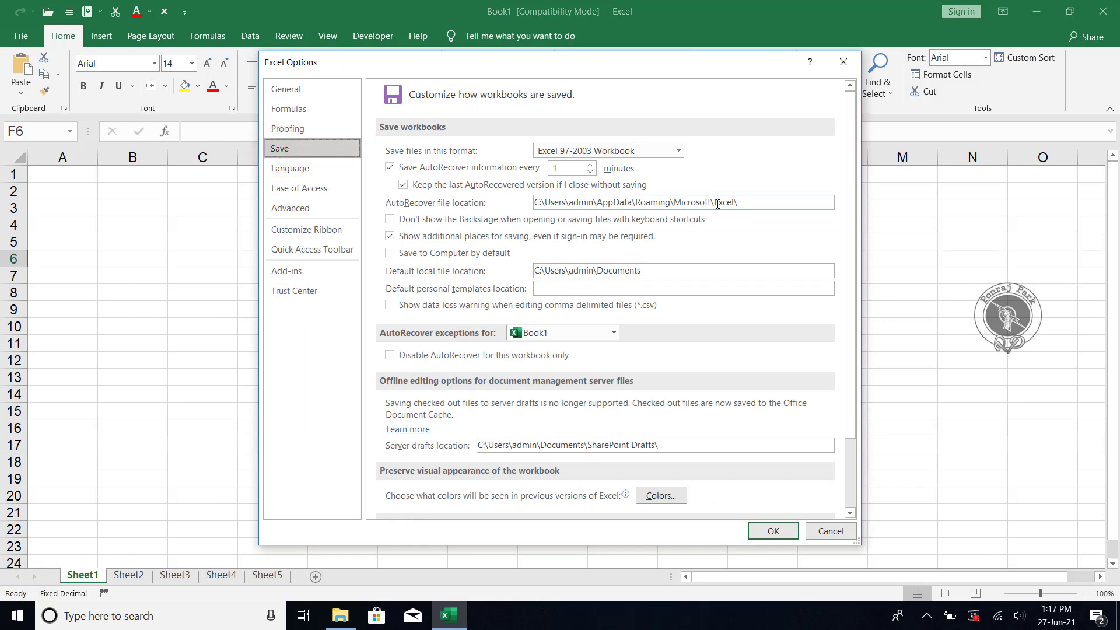
pyautogui.doubleClick(750, 201)
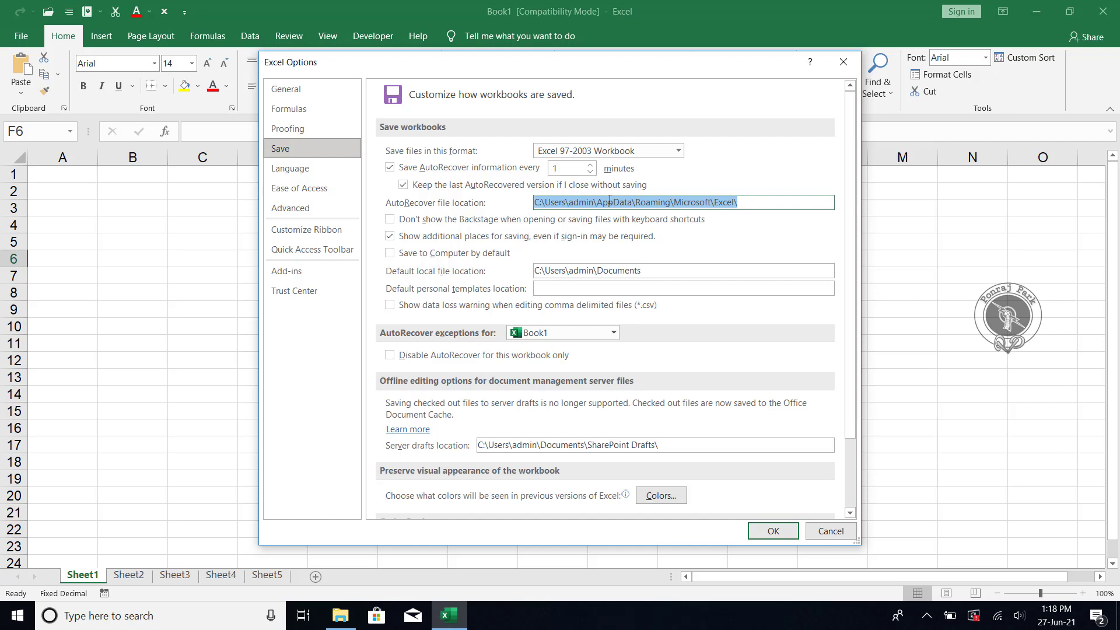
pyautogui.moveTo(749, 203); pyautogui.dragTo(509, 197)
pyautogui.click(753, 202)
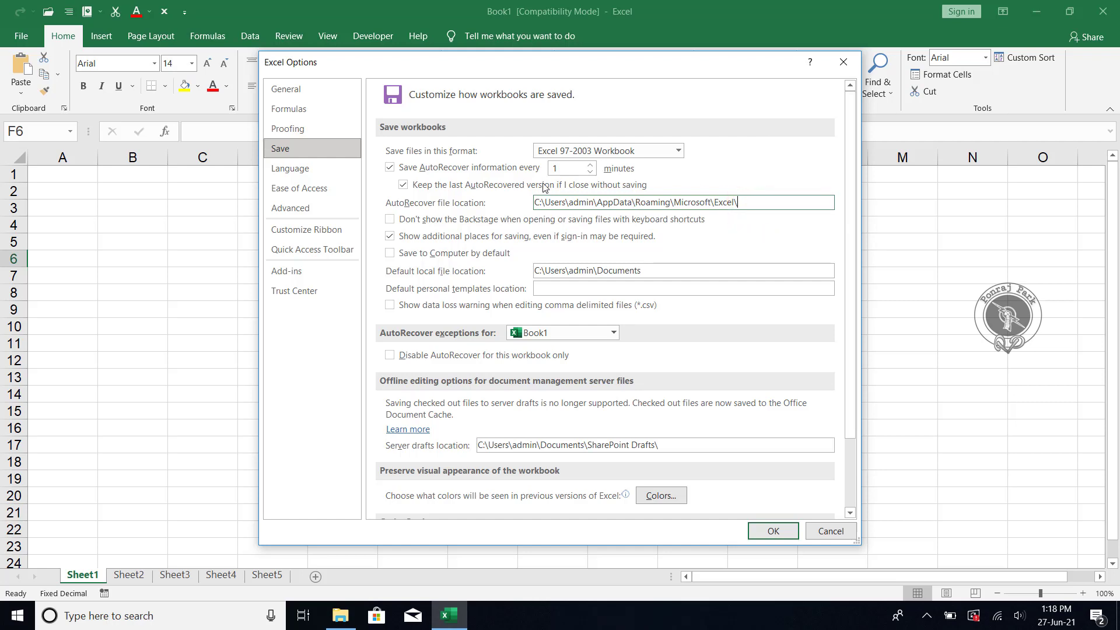
pyautogui.click(562, 169)
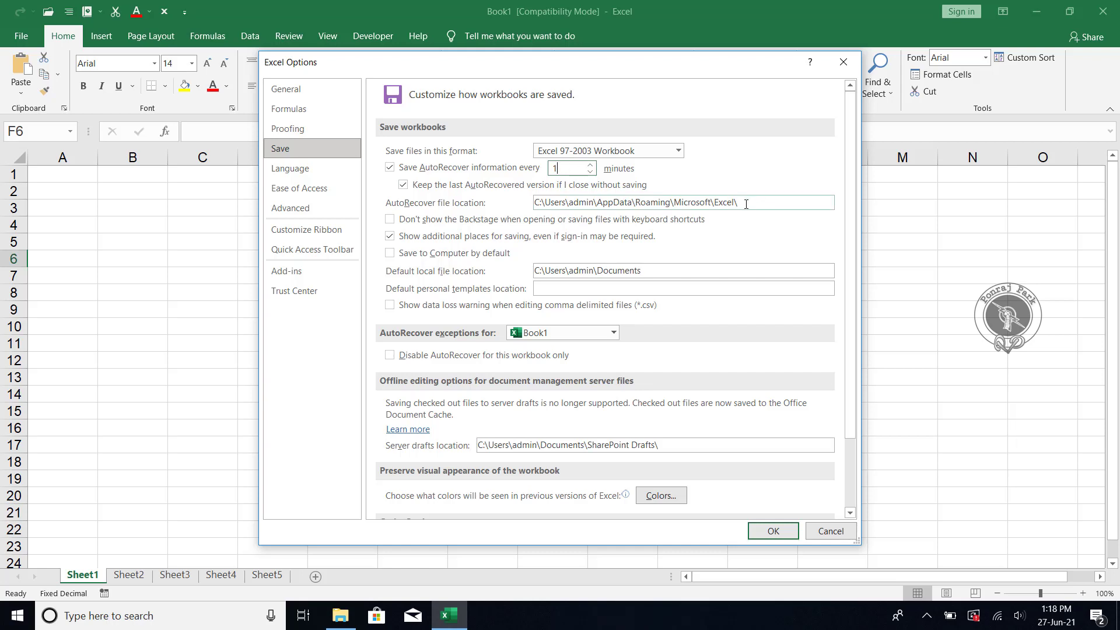
pyautogui.moveTo(744, 205); pyautogui.dragTo(534, 204)
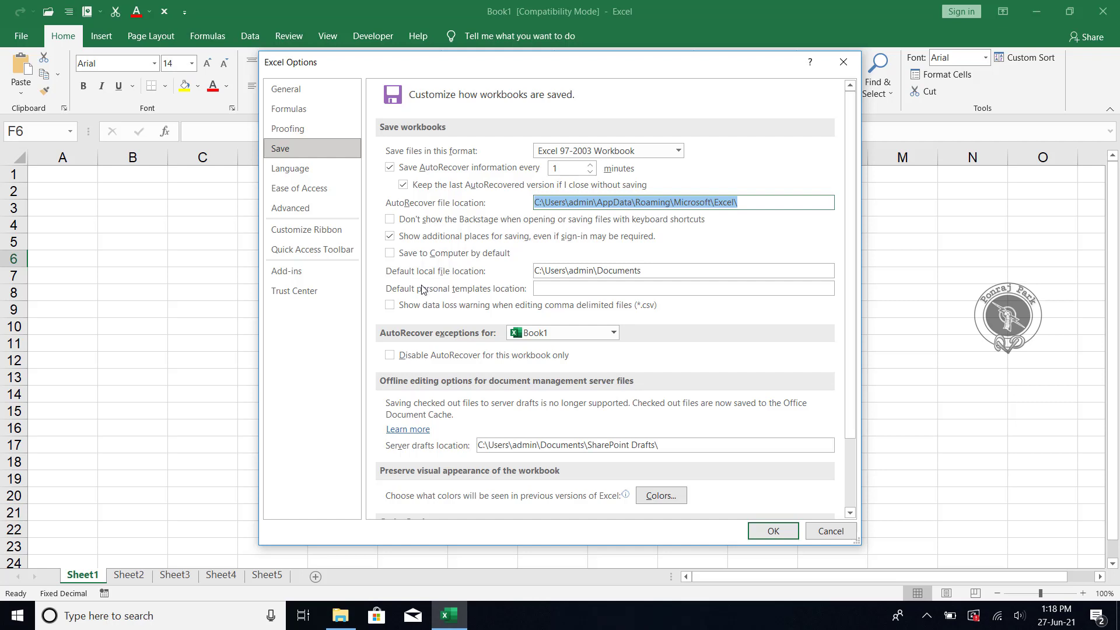
# Highlight the default local file location path in the Save options to review it
pyautogui.click(667, 276)
pyautogui.doubleClick(658, 274)
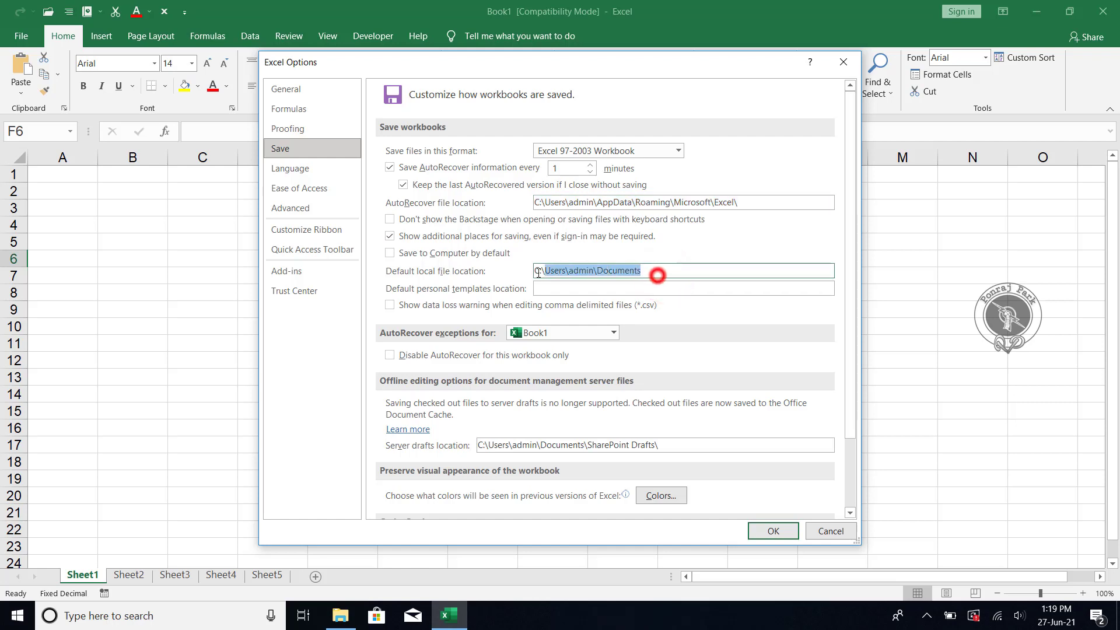
pyautogui.click(683, 275)
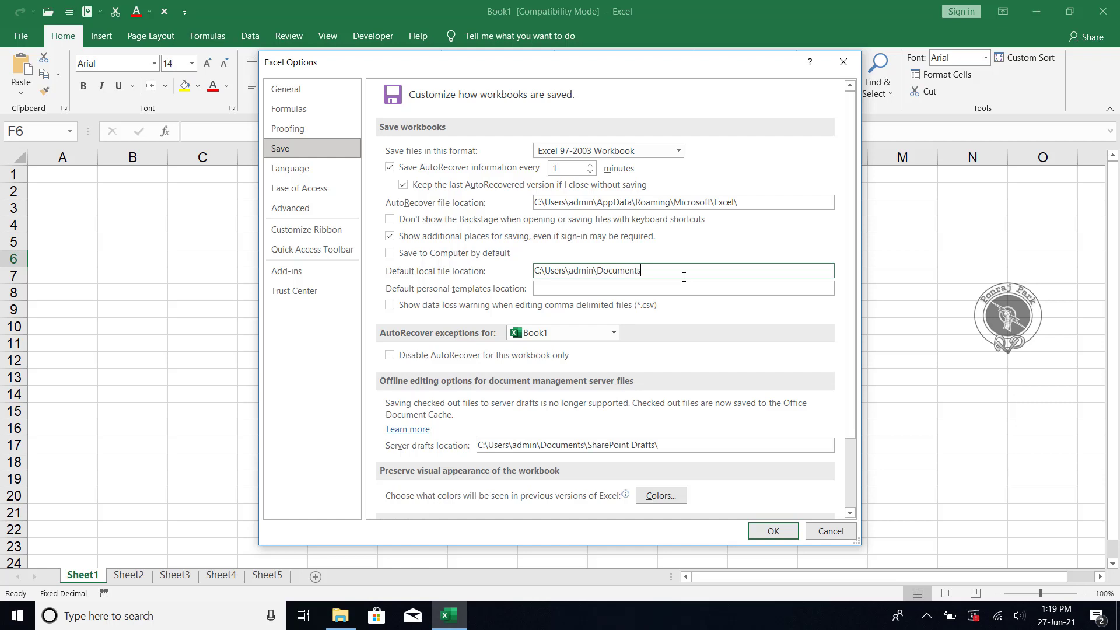
pyautogui.doubleClick(656, 270)
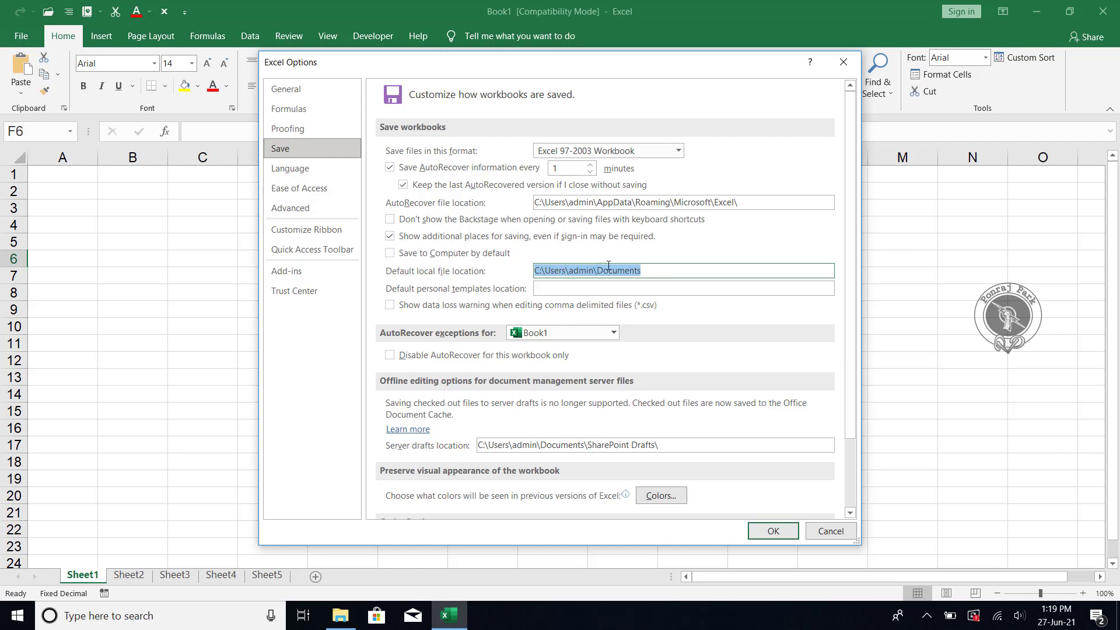
# Choose Polish as an additional Office display language to install and open its installation web page
pyautogui.click(314, 169)
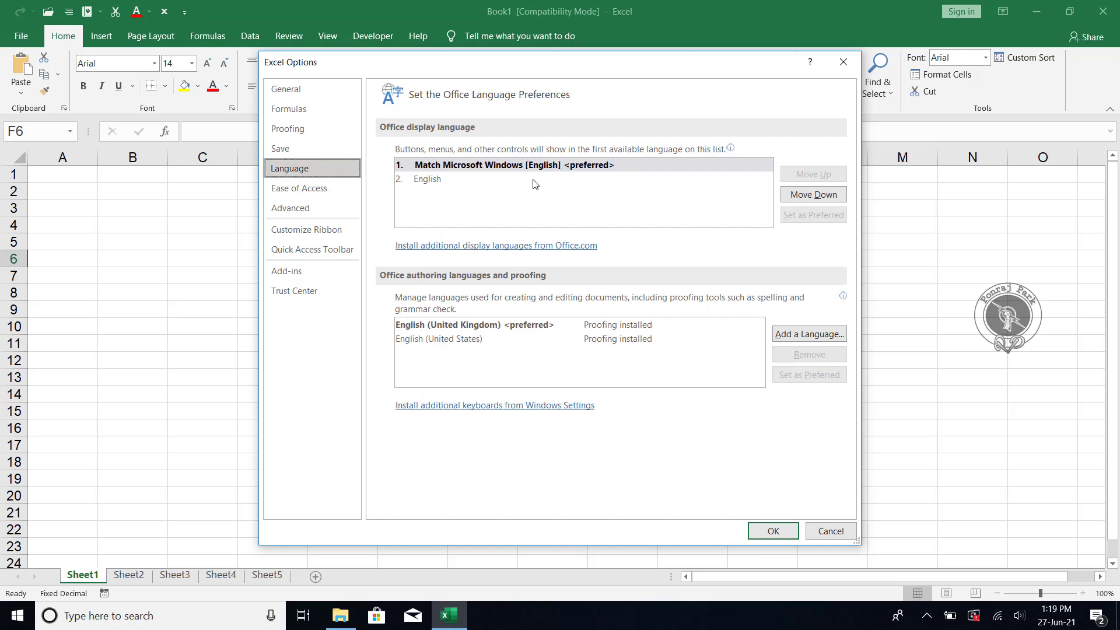
pyautogui.click(447, 181)
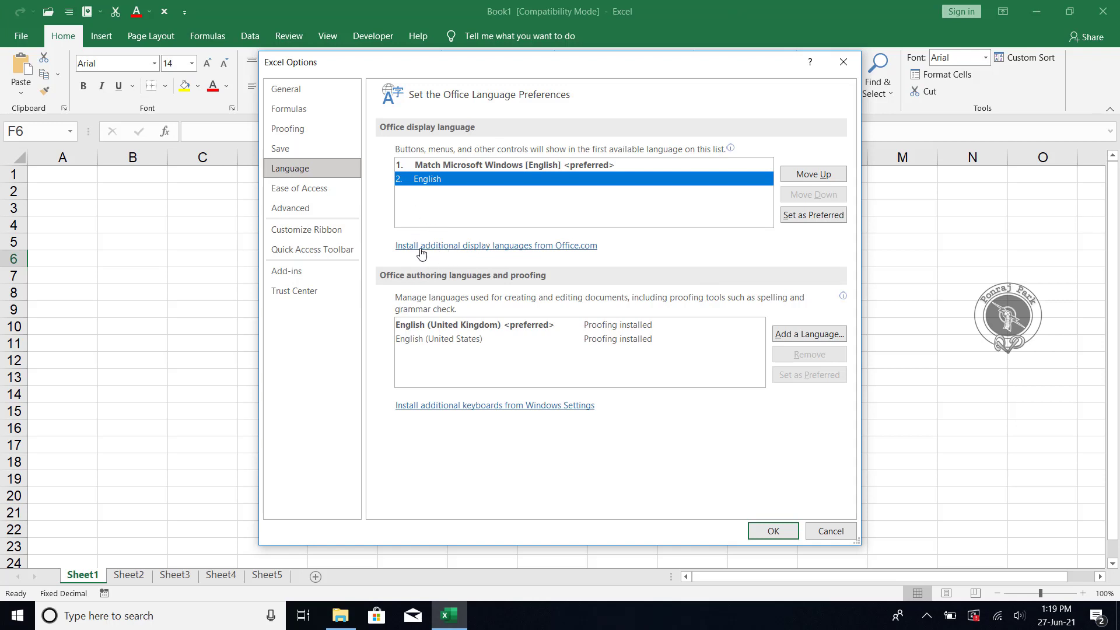
pyautogui.click(461, 245)
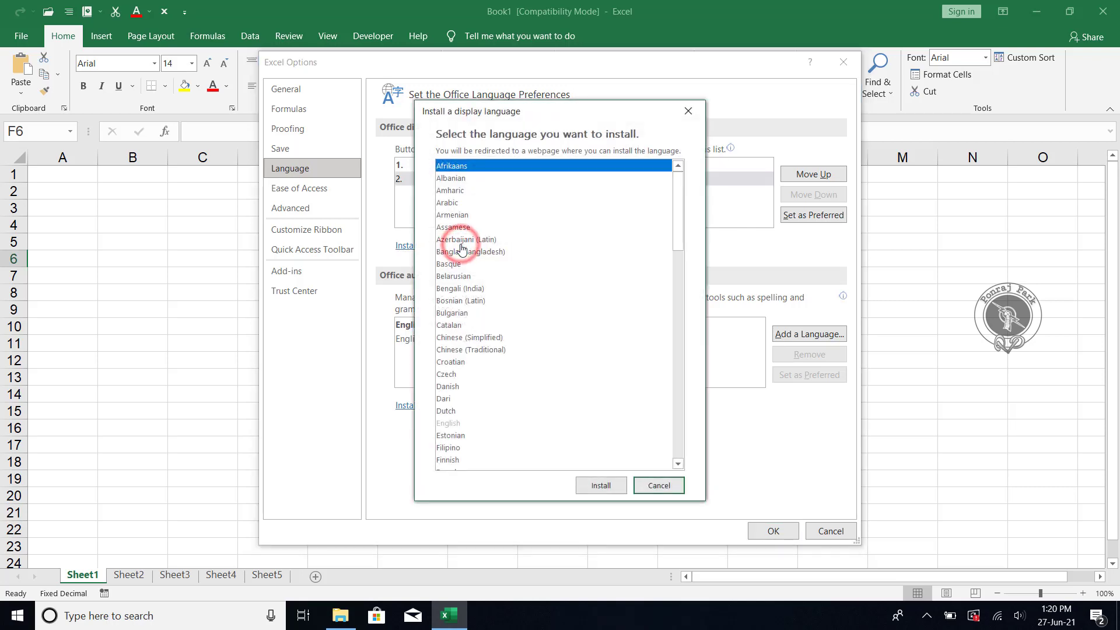
pyautogui.scroll(-20, 472, 303)
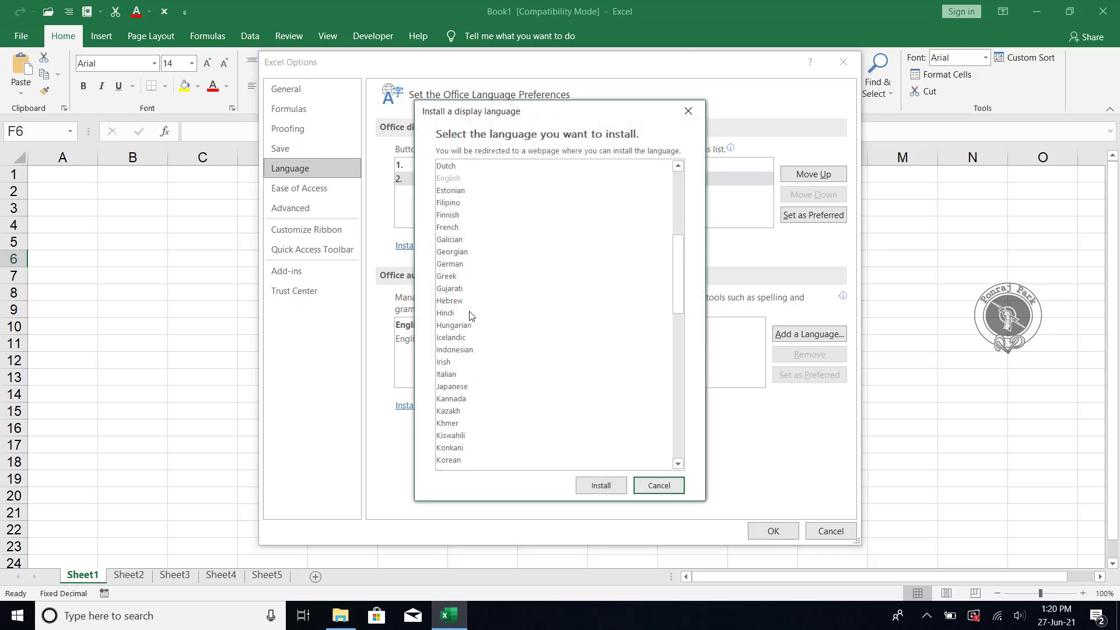
pyautogui.scroll(-4, 472, 315)
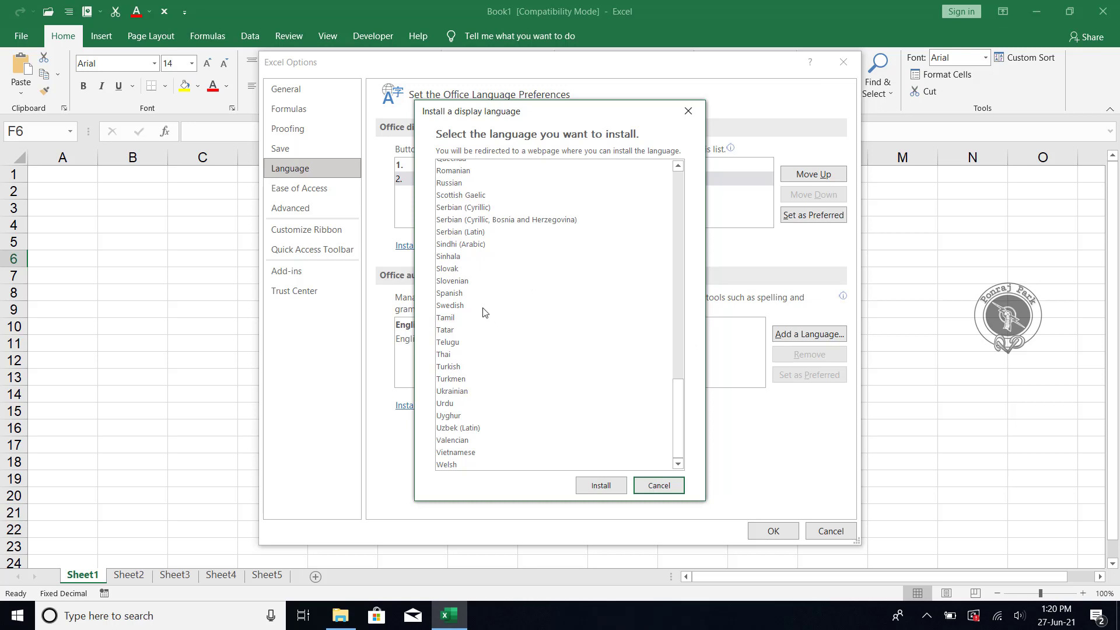
pyautogui.scroll(4, 477, 298)
pyautogui.scroll(2, 524, 301)
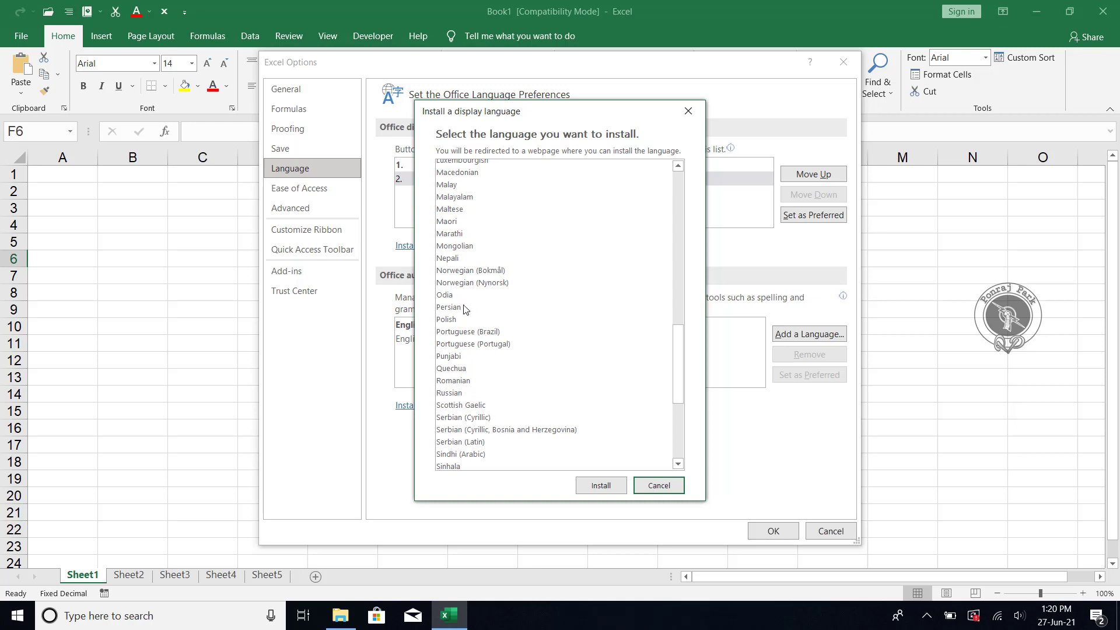
pyautogui.click(447, 321)
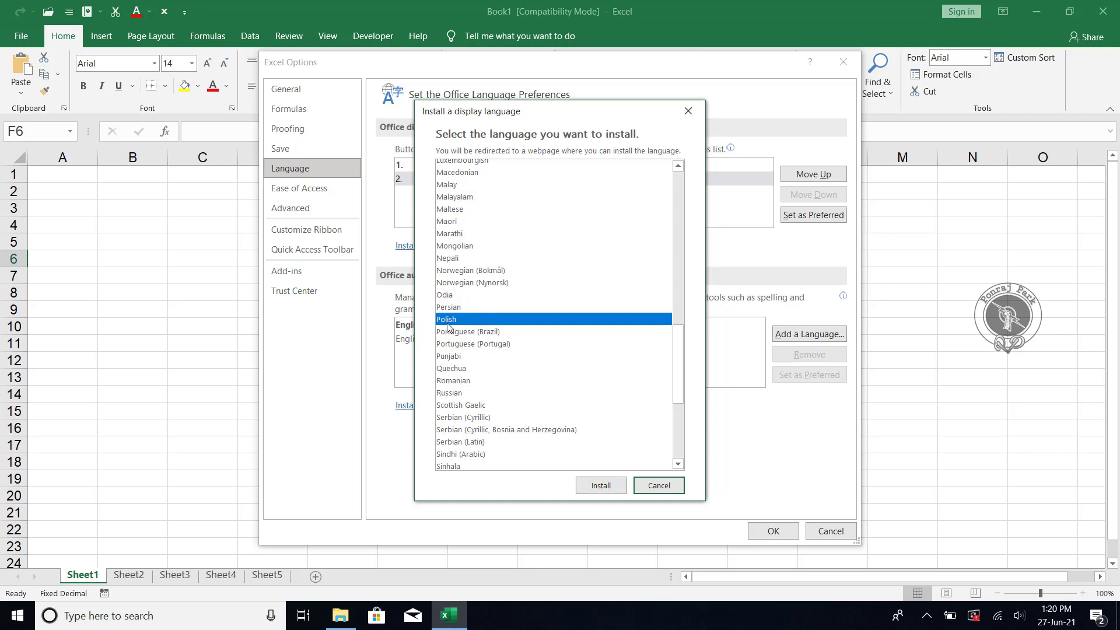
pyautogui.click(594, 489)
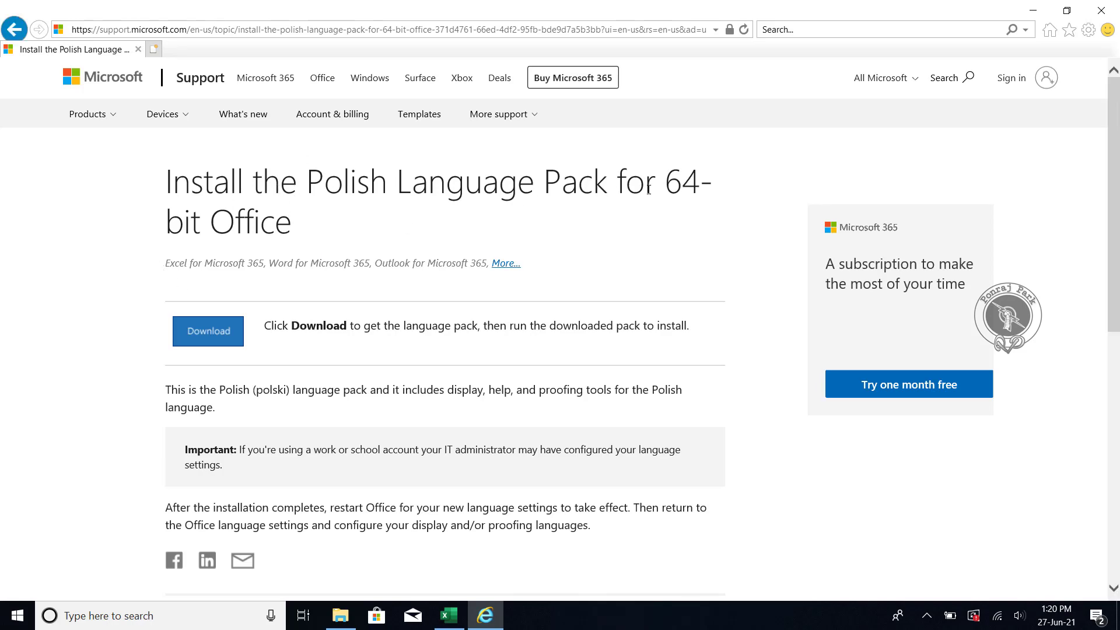
# Download the Polish language pack by saving OfficeSetup.exe, and locate the file in the Downloads folder
pyautogui.click(213, 338)
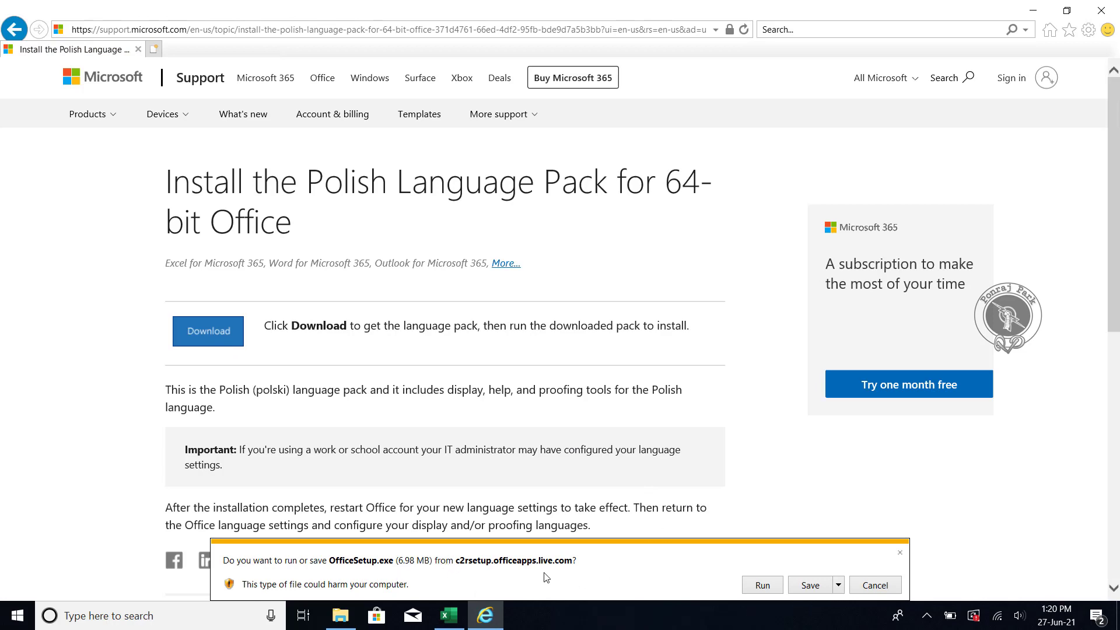
pyautogui.click(813, 585)
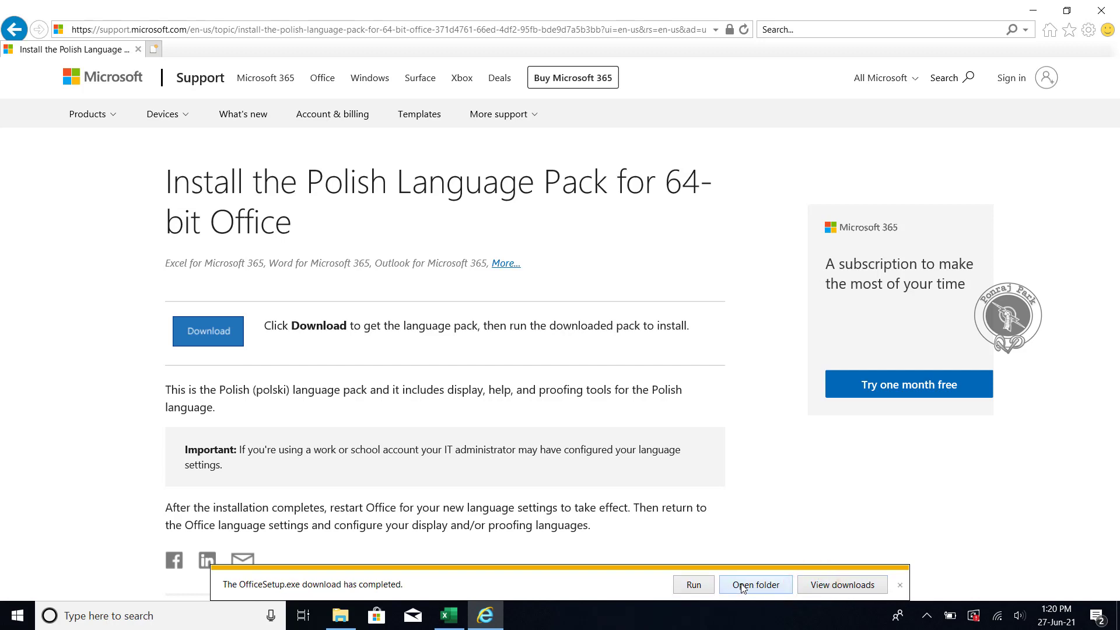
pyautogui.click(742, 586)
pyautogui.click(478, 266)
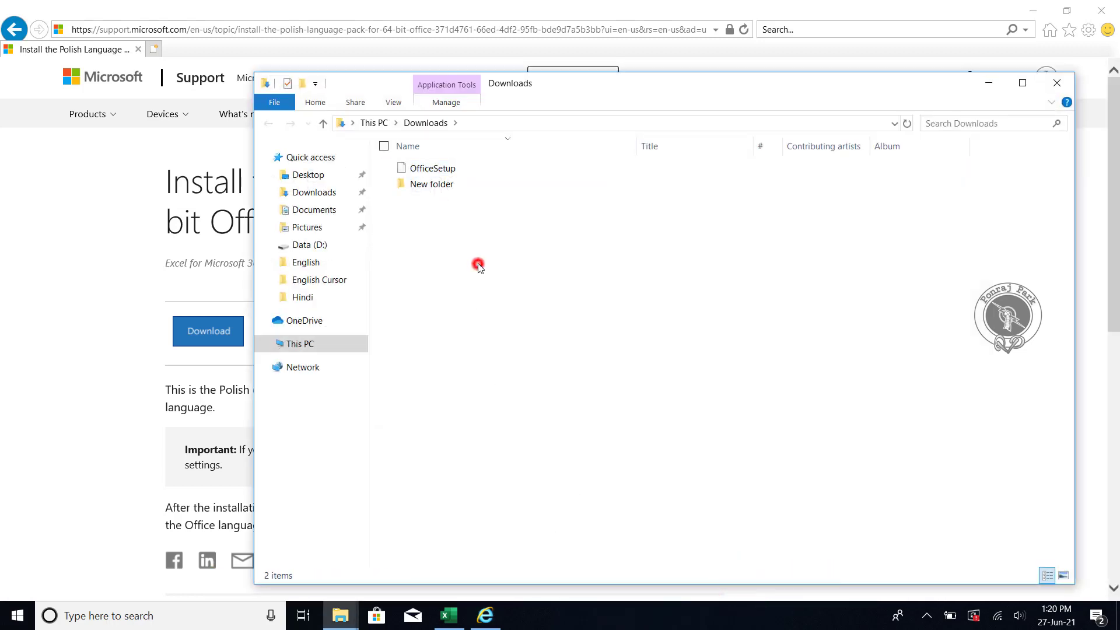
pyautogui.click(448, 173)
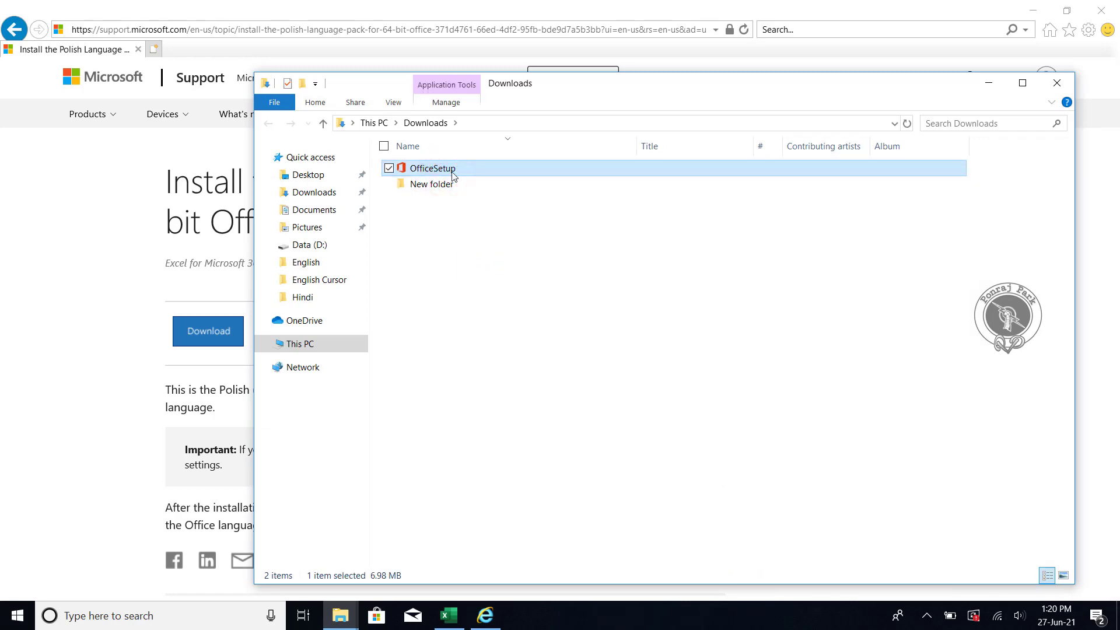
pyautogui.click(155, 213)
# Switch back to Excel and look through the Ease of Access, Advanced and Customize Ribbon options
pyautogui.moveTo(447, 616)
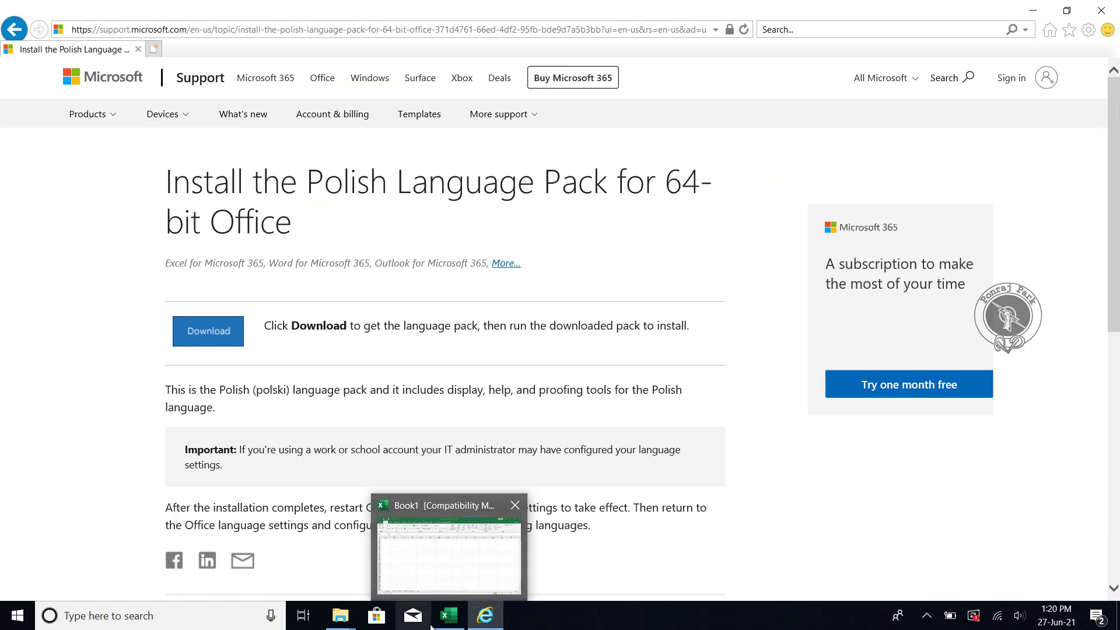
pyautogui.click(446, 617)
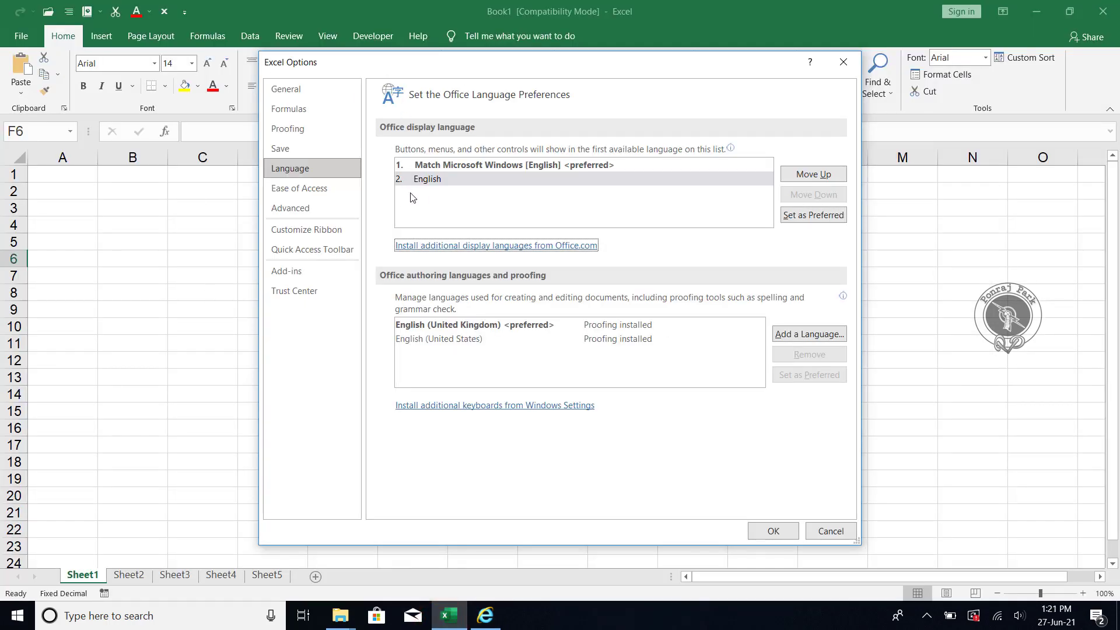
pyautogui.click(428, 196)
pyautogui.click(320, 188)
pyautogui.click(297, 209)
pyautogui.click(303, 231)
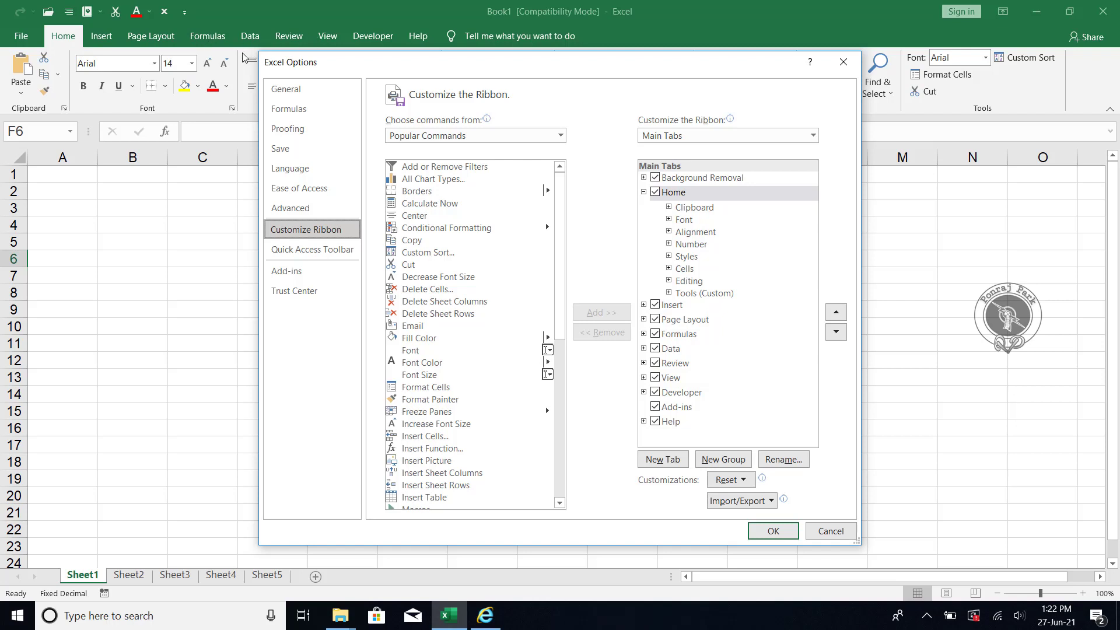
# Add a new custom ribbon tab after Home and rename it with the channel owner's name
pyautogui.click(663, 460)
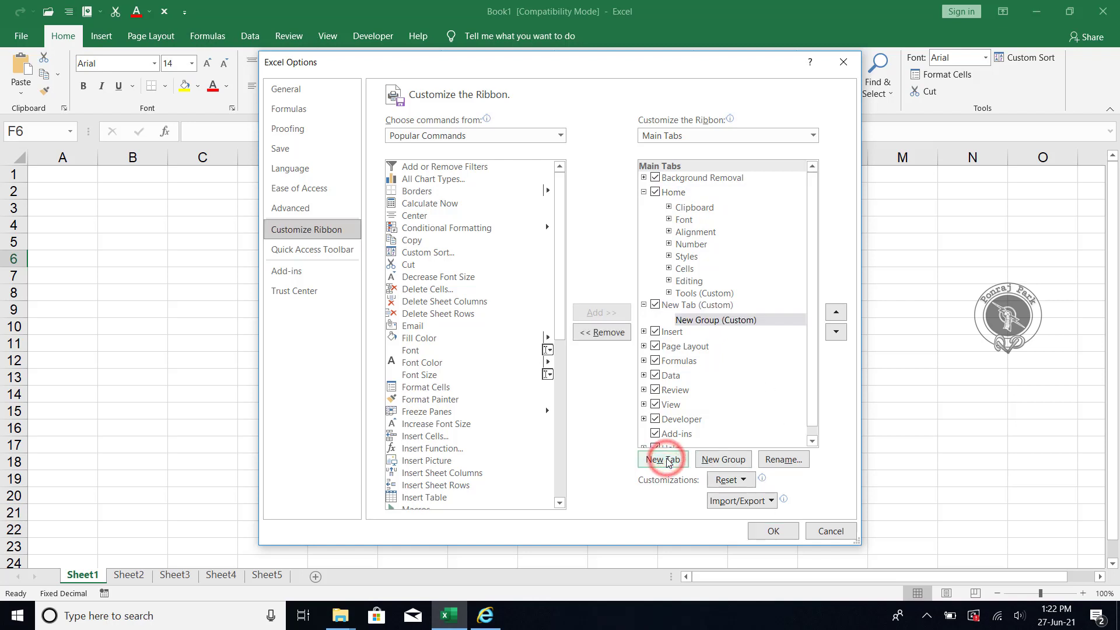
pyautogui.click(696, 307)
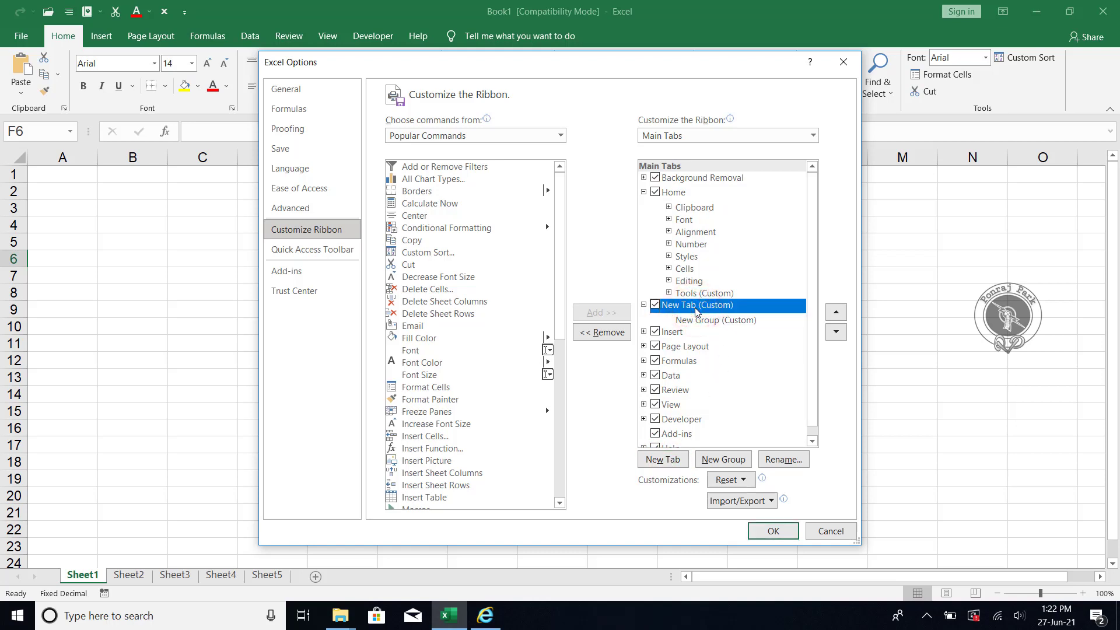
pyautogui.click(783, 461)
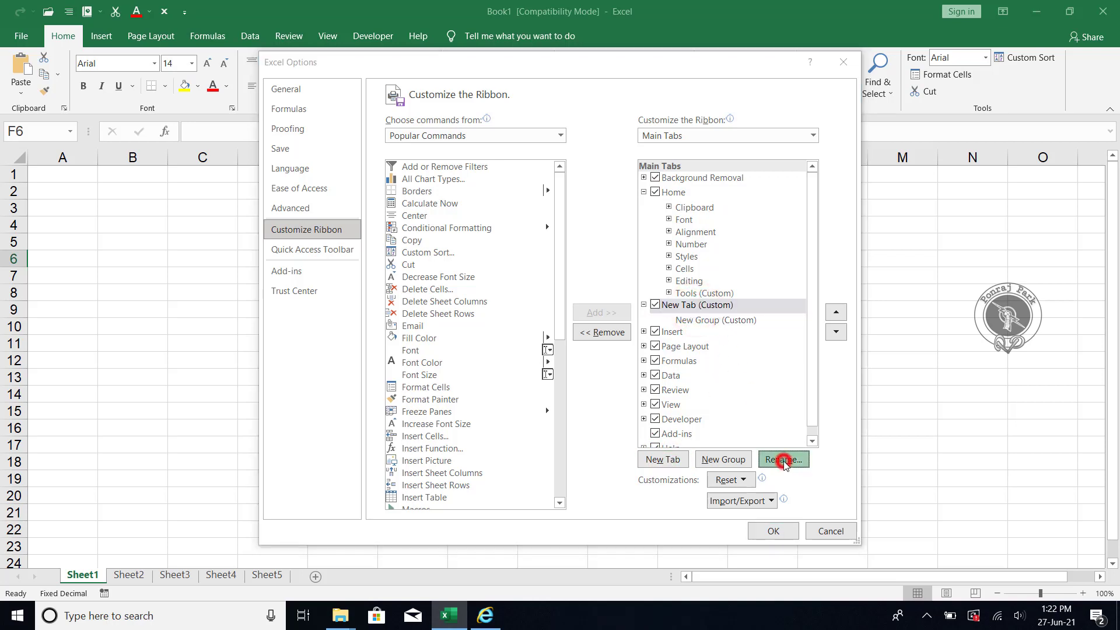
pyautogui.write('Ponra')
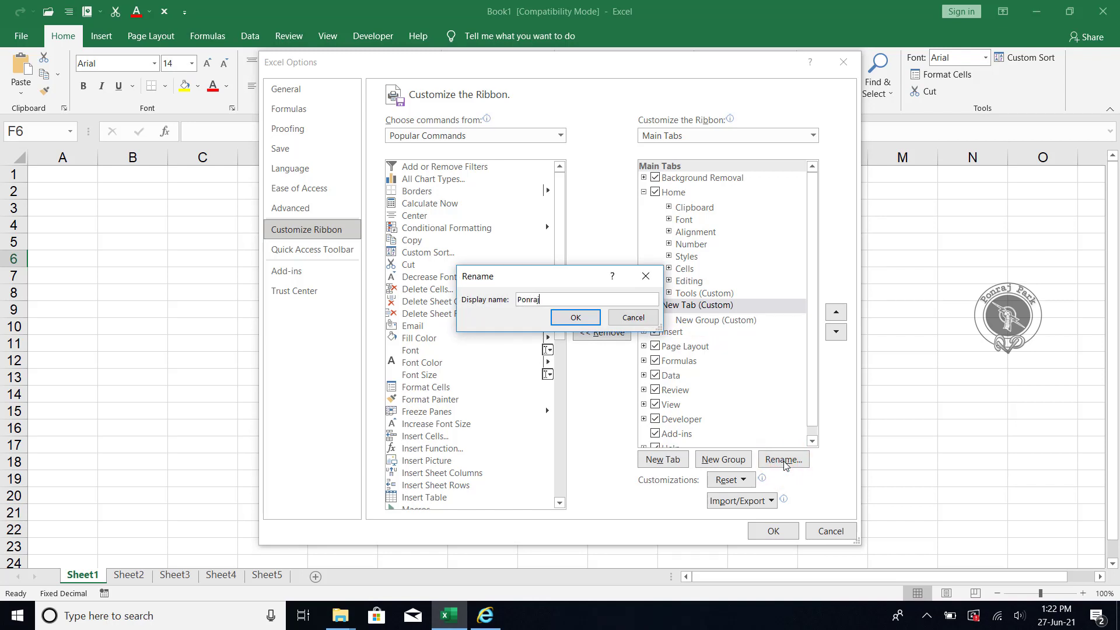
pyautogui.write('j Park')
pyautogui.click(570, 321)
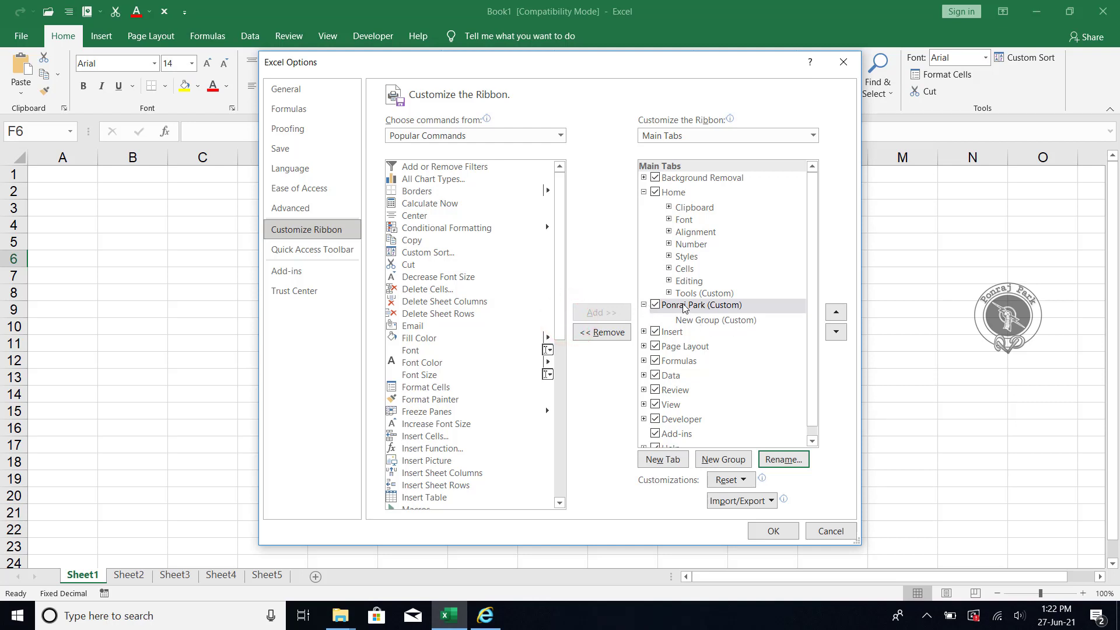
# Rename the new group inside the custom tab as Tools
pyautogui.click(700, 324)
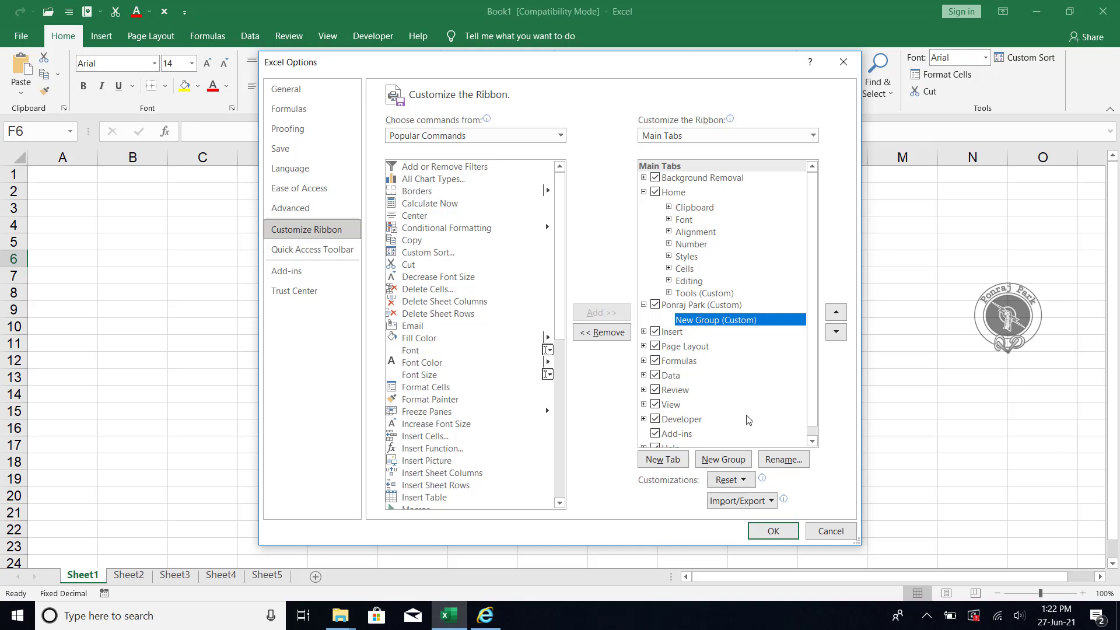
pyautogui.click(779, 460)
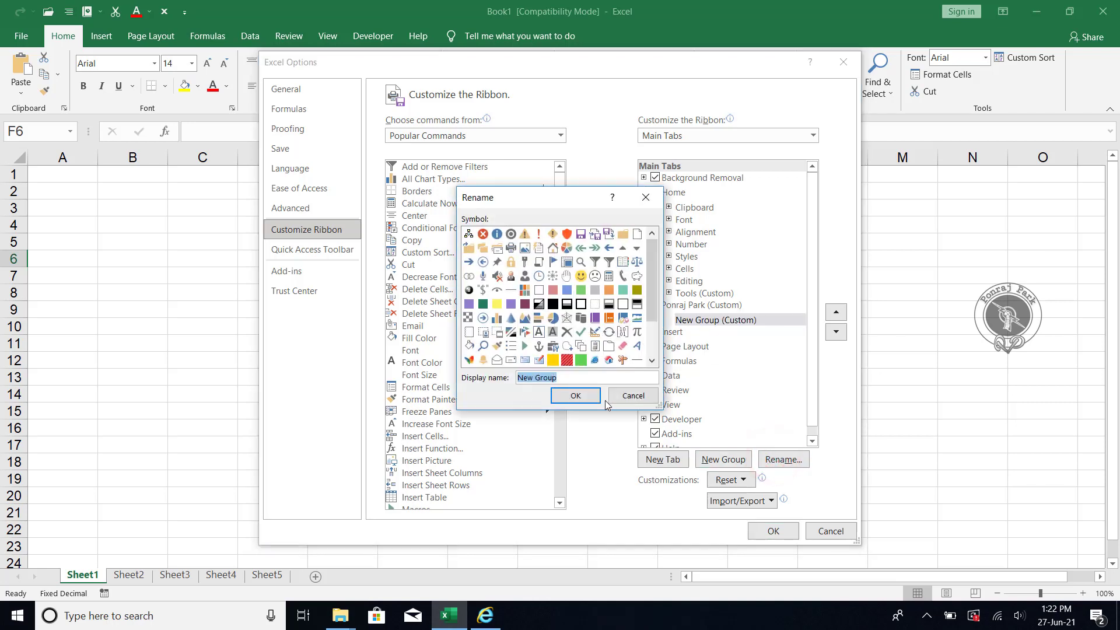
pyautogui.write('Tools')
pyautogui.click(560, 397)
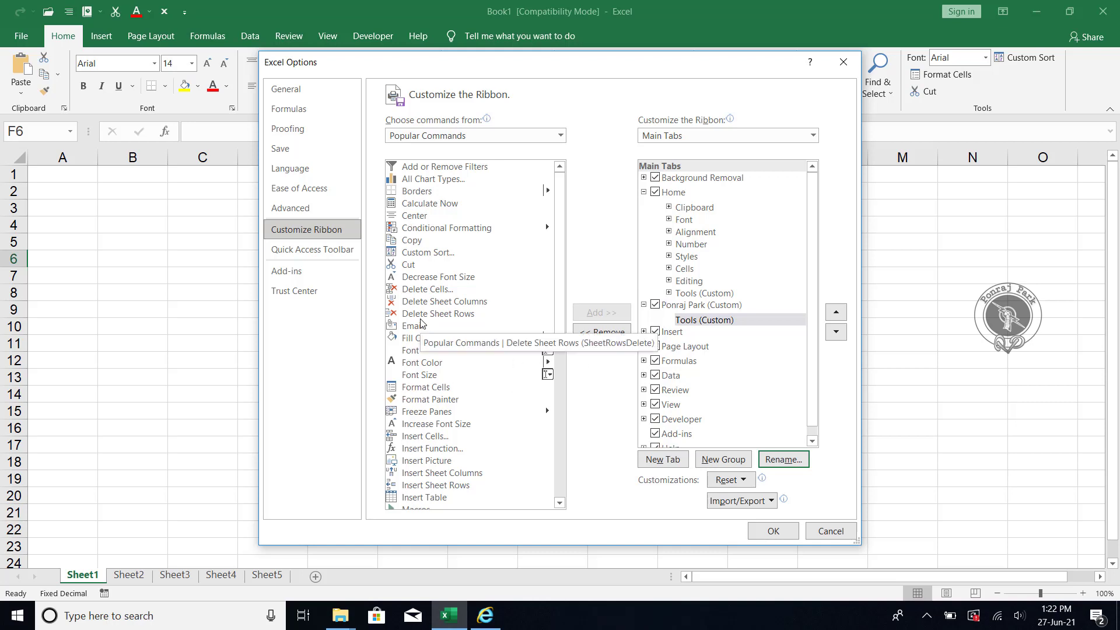
# Add the Cut, Copy, Email, Font Color and Insert Picture commands to the custom tab's Tools group and apply the ribbon changes
pyautogui.click(412, 266)
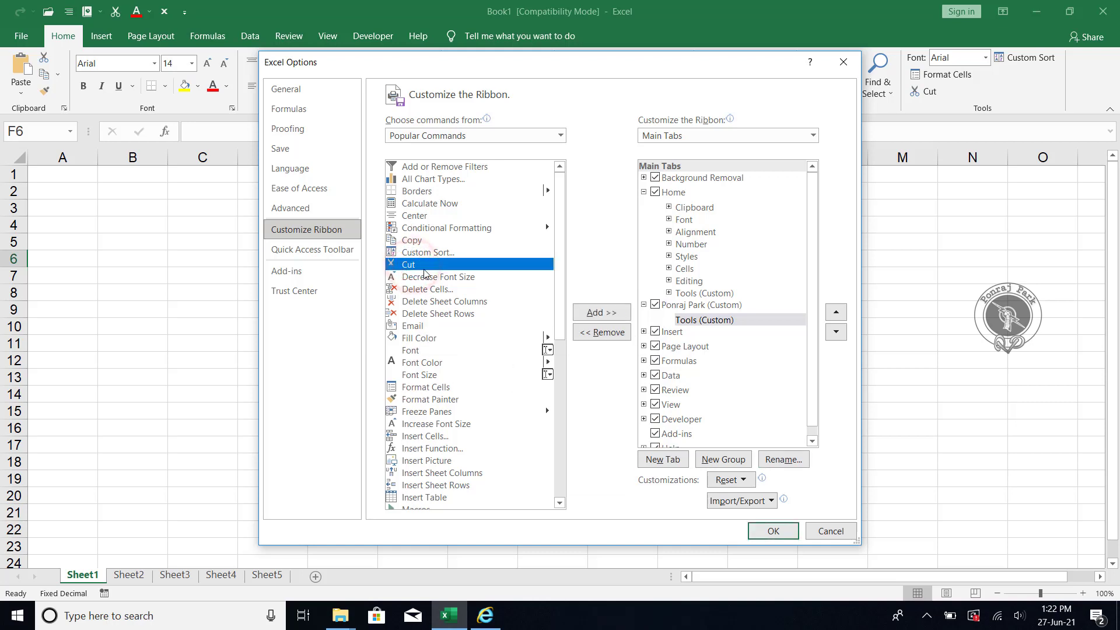
pyautogui.click(590, 313)
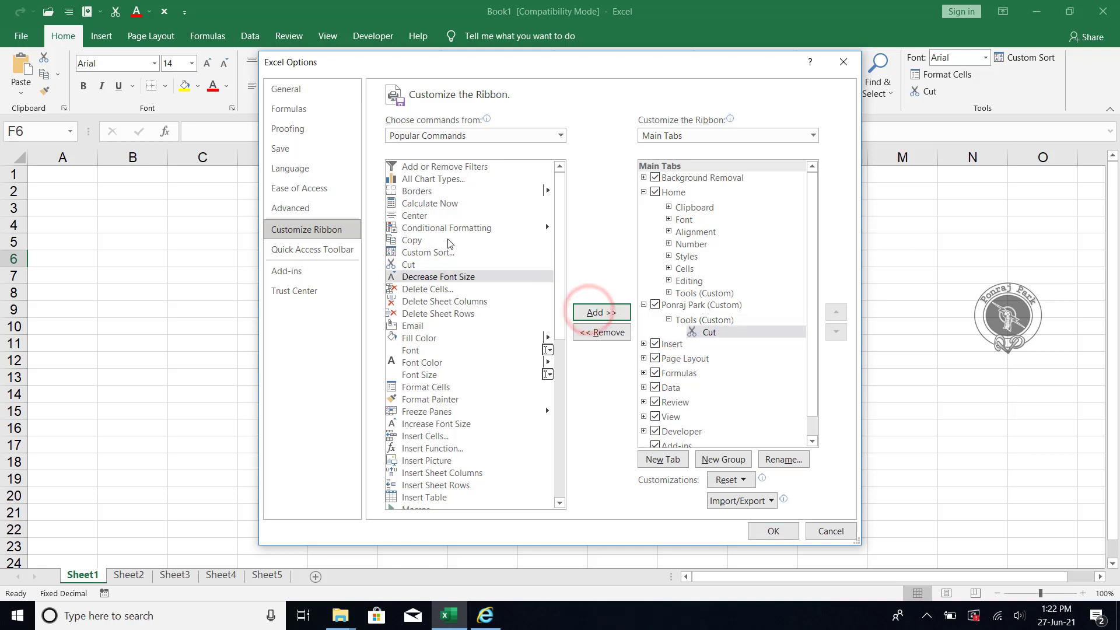
pyautogui.click(425, 240)
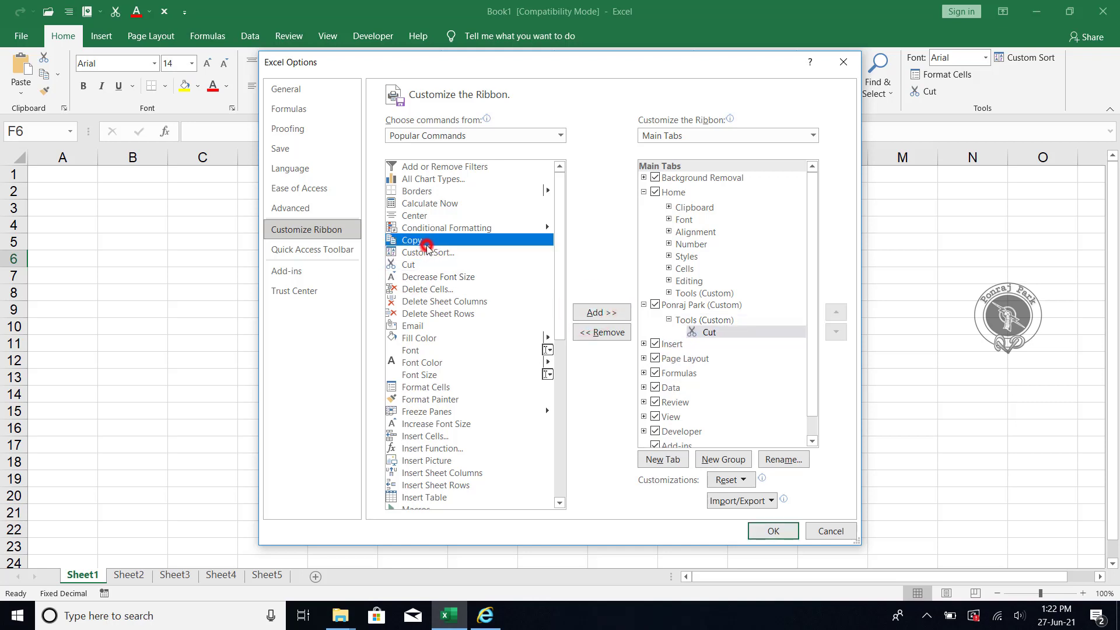
pyautogui.click(601, 315)
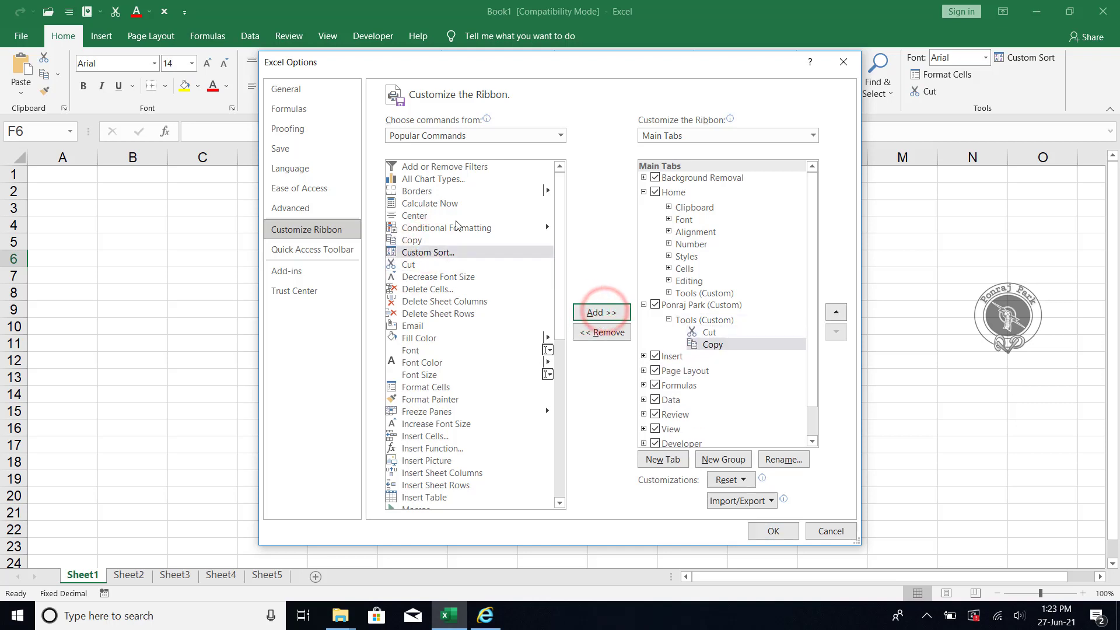
pyautogui.scroll(-1, 425, 308)
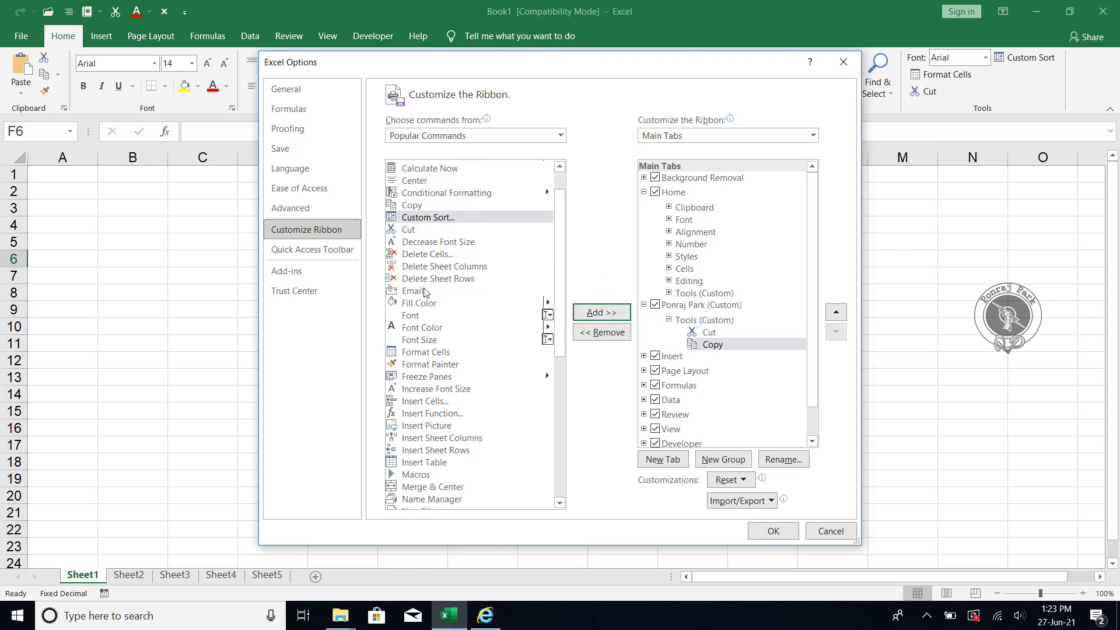
pyautogui.click(419, 290)
pyautogui.click(596, 313)
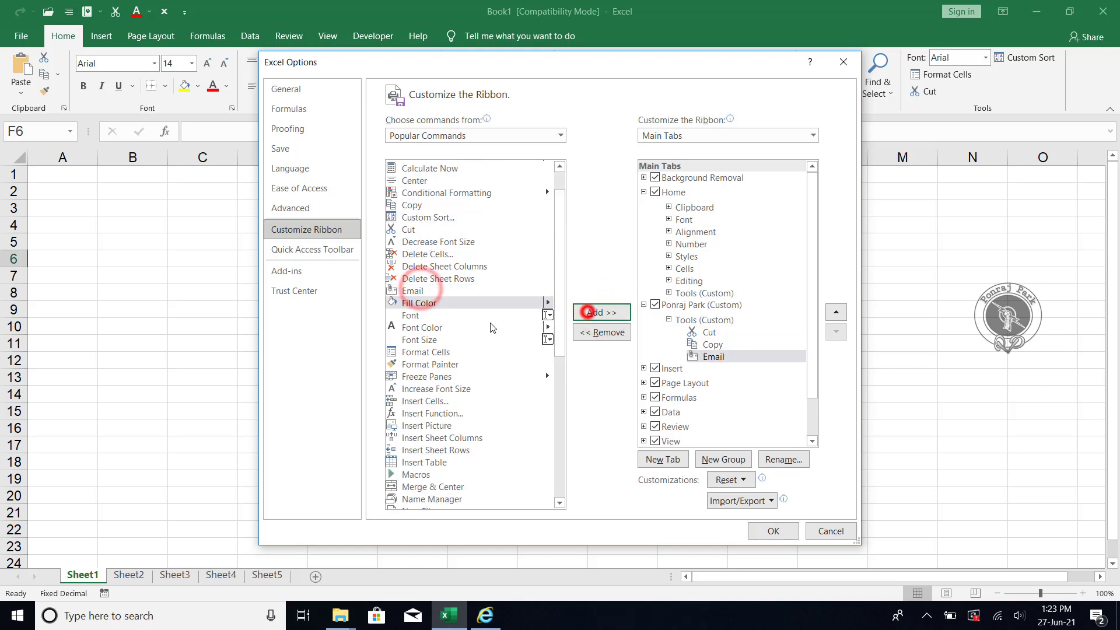
pyautogui.click(421, 327)
pyautogui.click(599, 314)
pyautogui.click(426, 425)
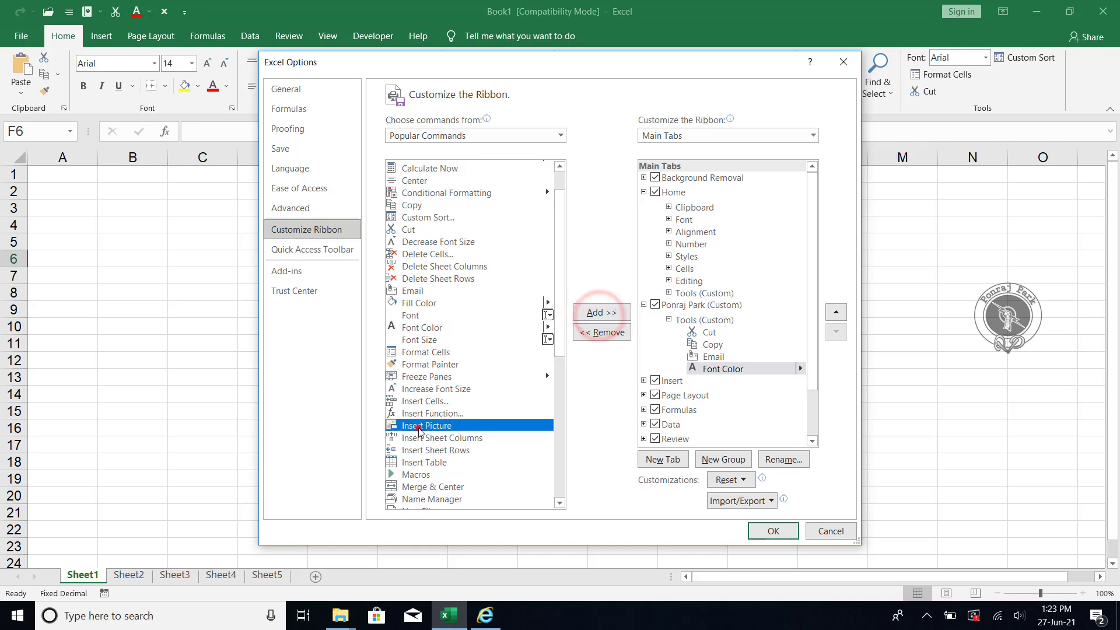
pyautogui.click(599, 314)
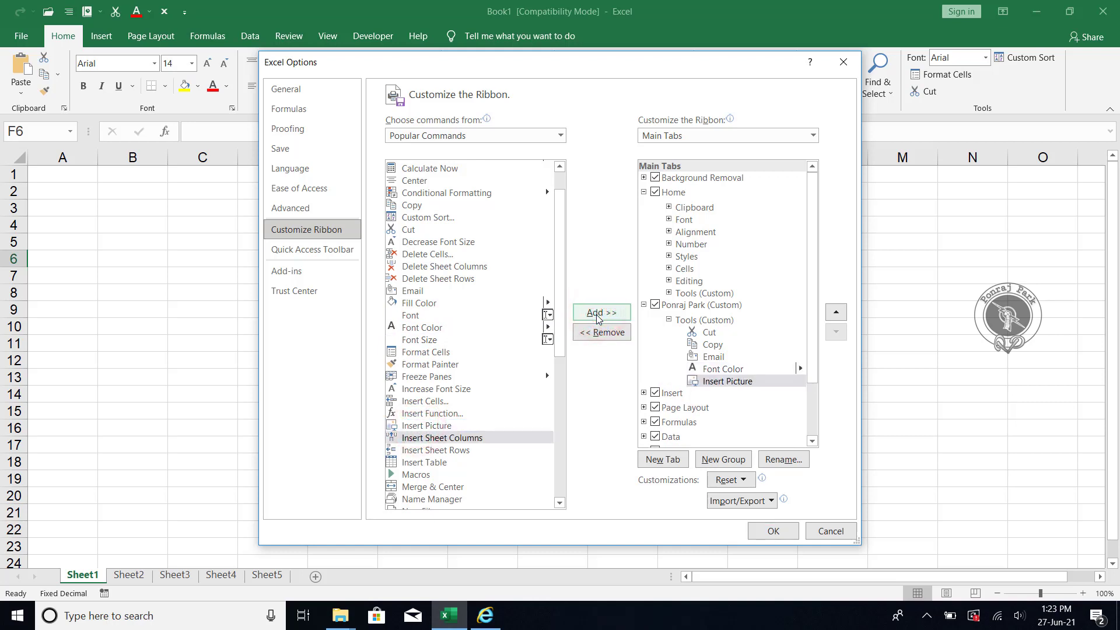
pyautogui.click(689, 304)
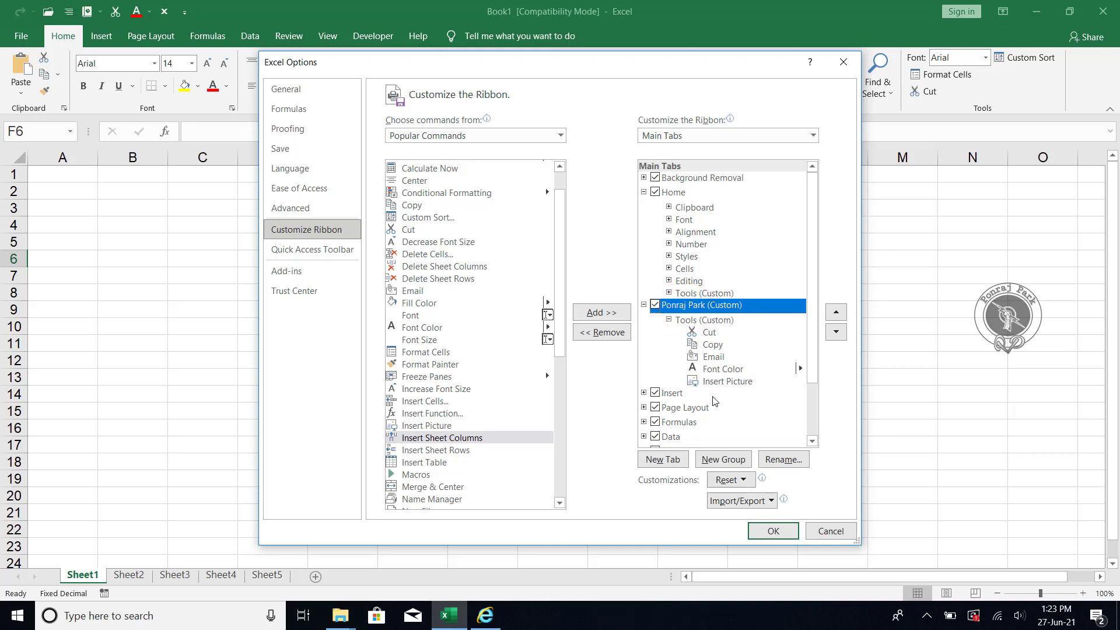
pyautogui.click(772, 531)
# View the commands on the new custom ribbon tab, and return to the Home tab
pyautogui.click(462, 330)
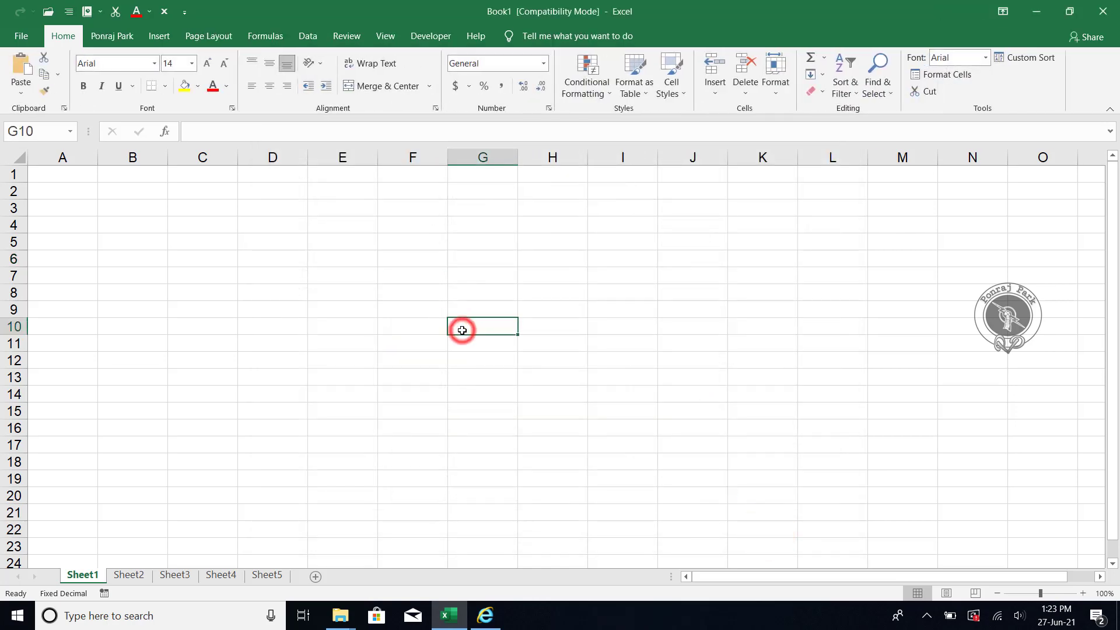
pyautogui.click(108, 37)
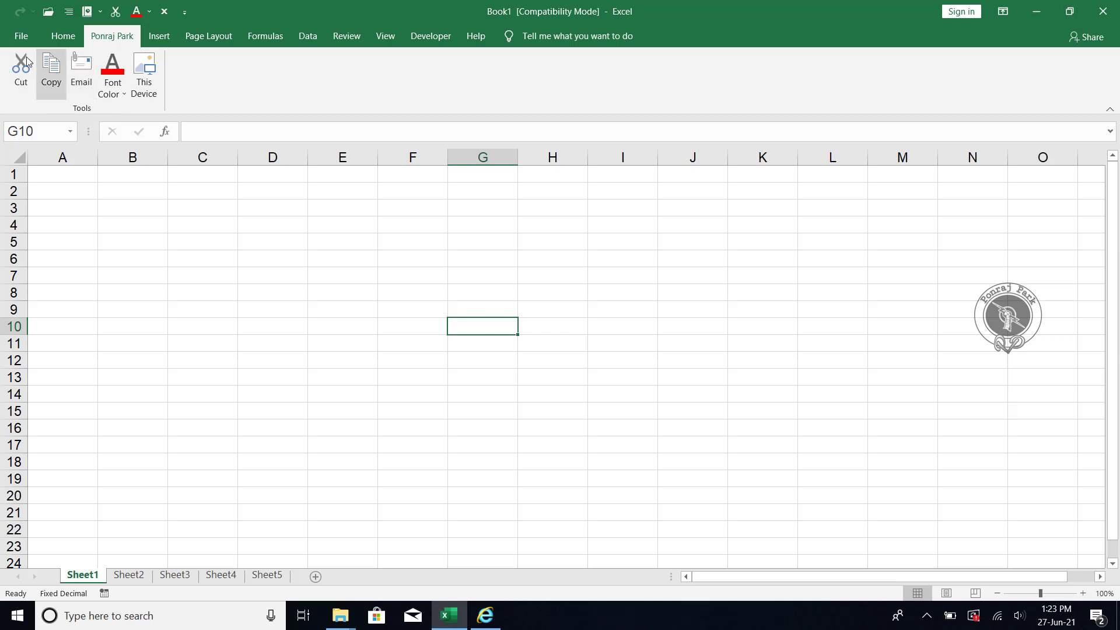
pyautogui.click(68, 39)
pyautogui.click(317, 340)
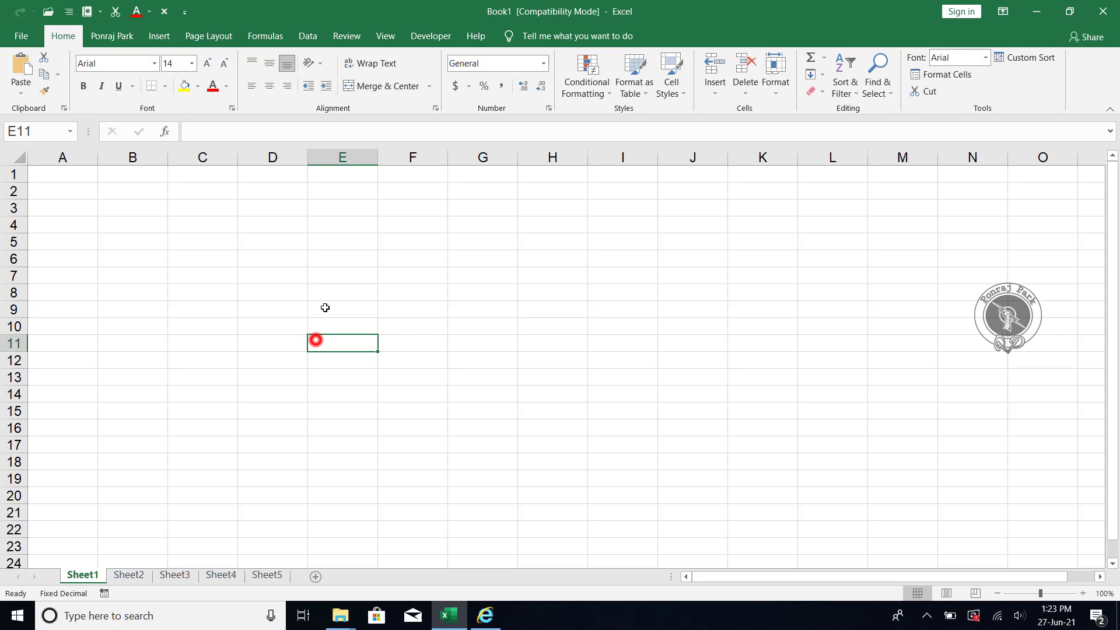
# Remove the custom tab located after Home in the ribbon customization options and apply the change
pyautogui.click(9, 40)
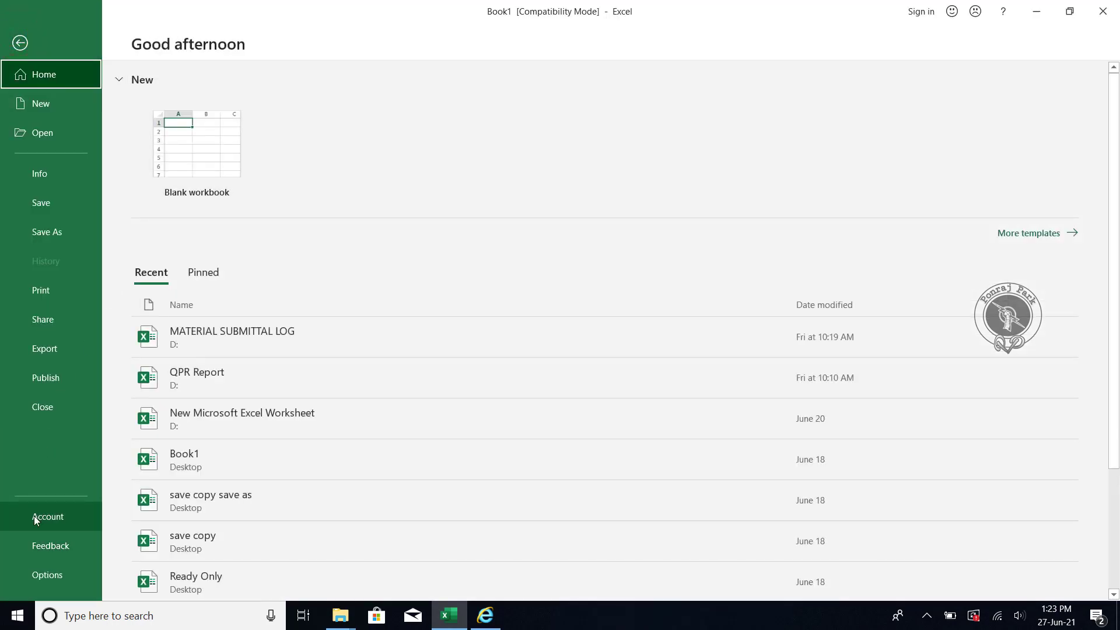
pyautogui.click(39, 577)
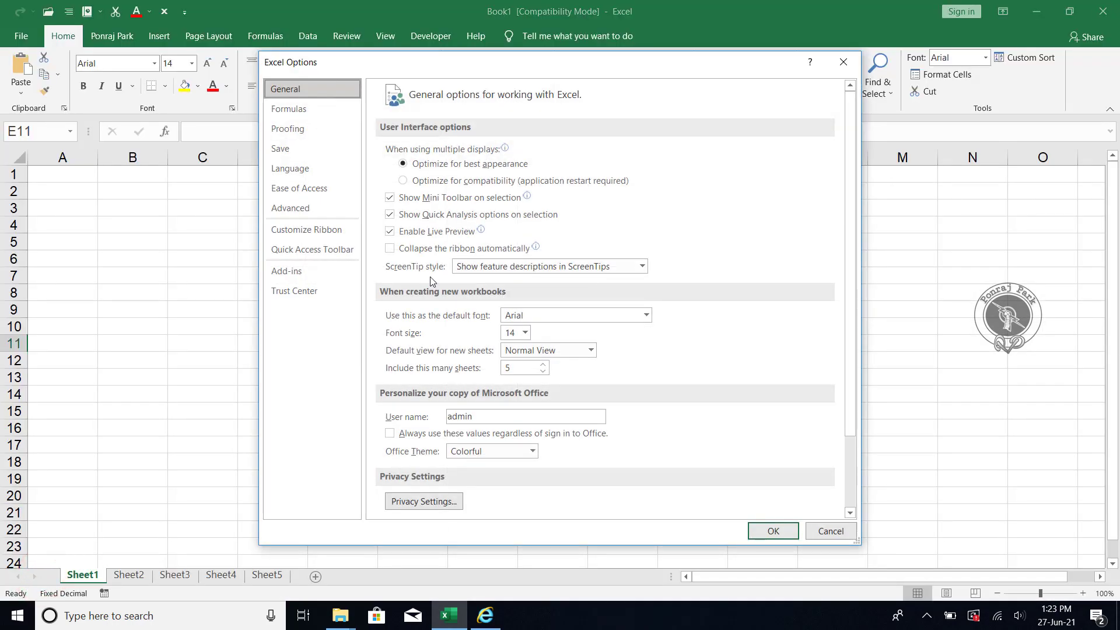
pyautogui.click(301, 228)
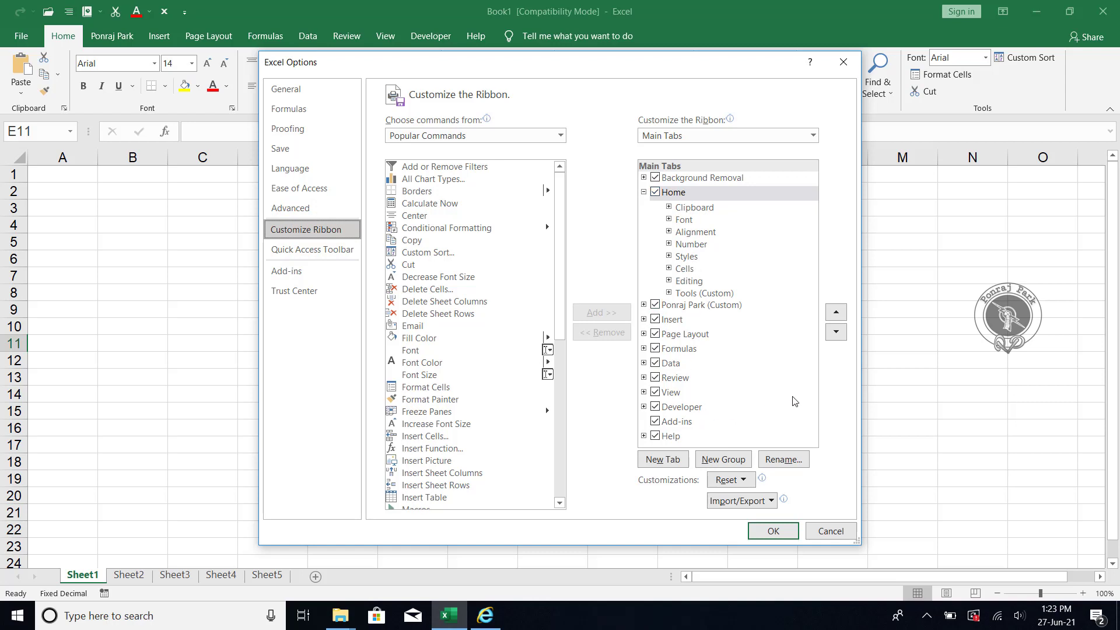
pyautogui.click(644, 305)
pyautogui.click(692, 305)
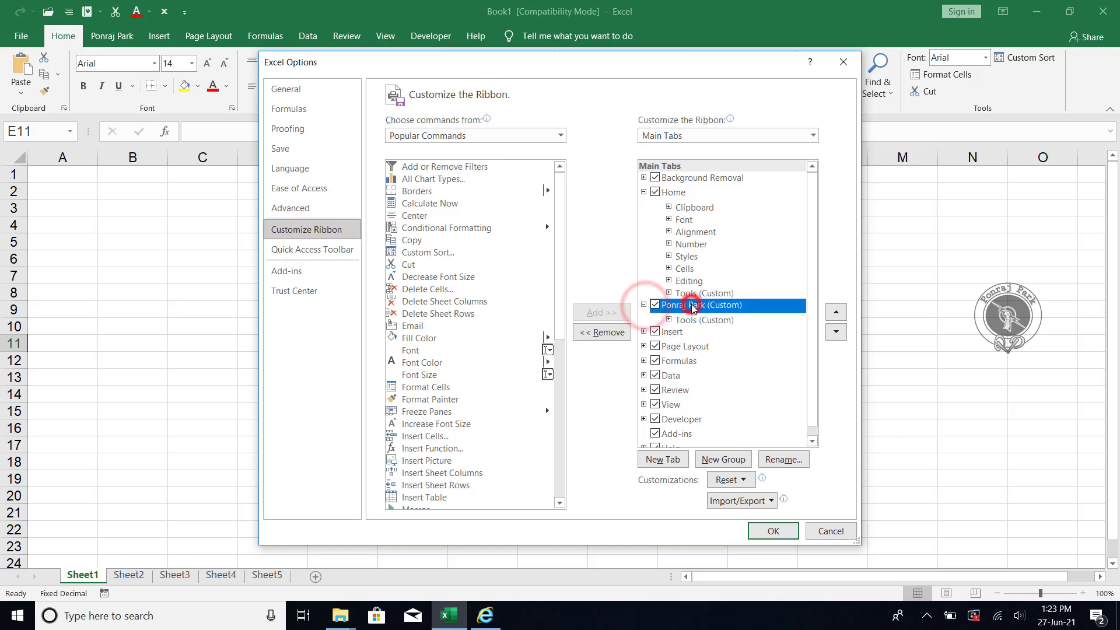
pyautogui.click(608, 333)
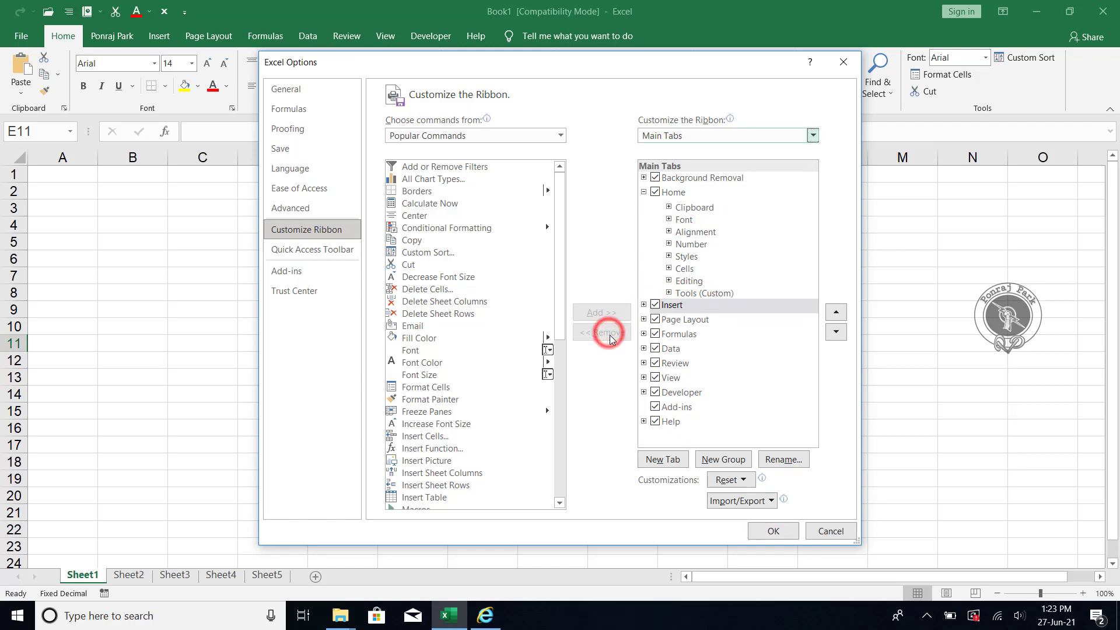
pyautogui.click(773, 531)
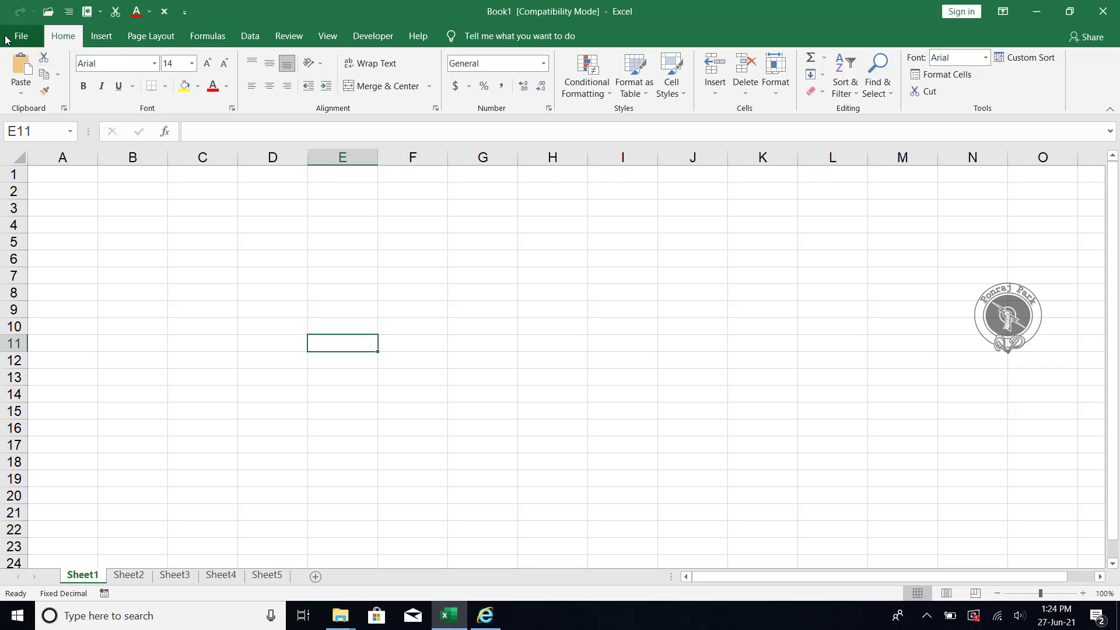
# Reopen Excel Options and look through the Customize Ribbon, Quick Access Toolbar, Trust Center and Add-ins pages
pyautogui.click(18, 33)
pyautogui.click(50, 580)
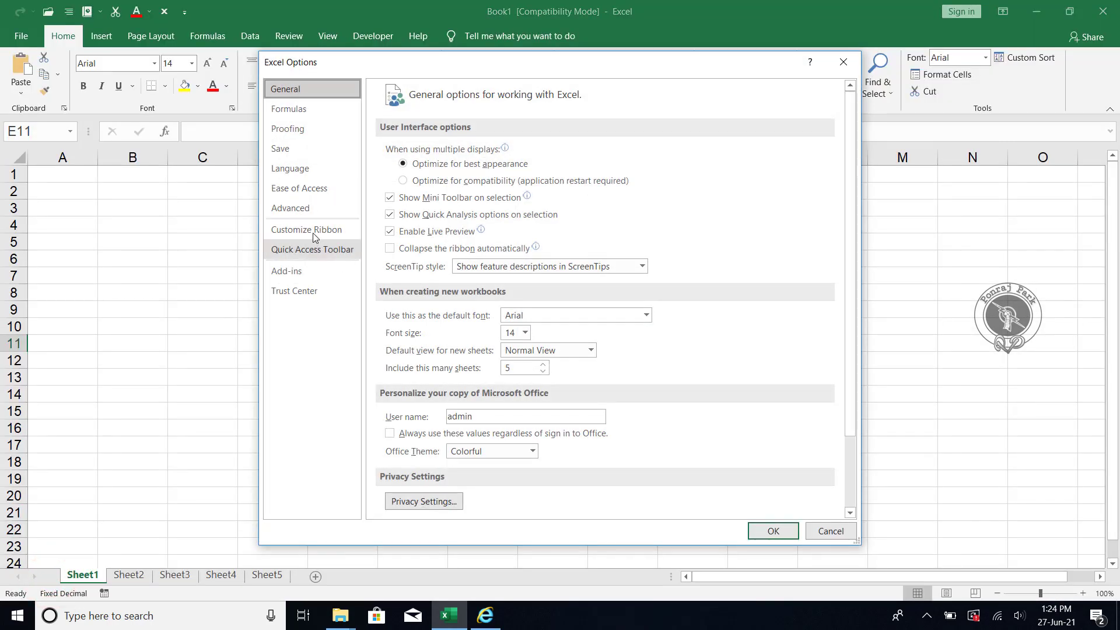
pyautogui.click(313, 232)
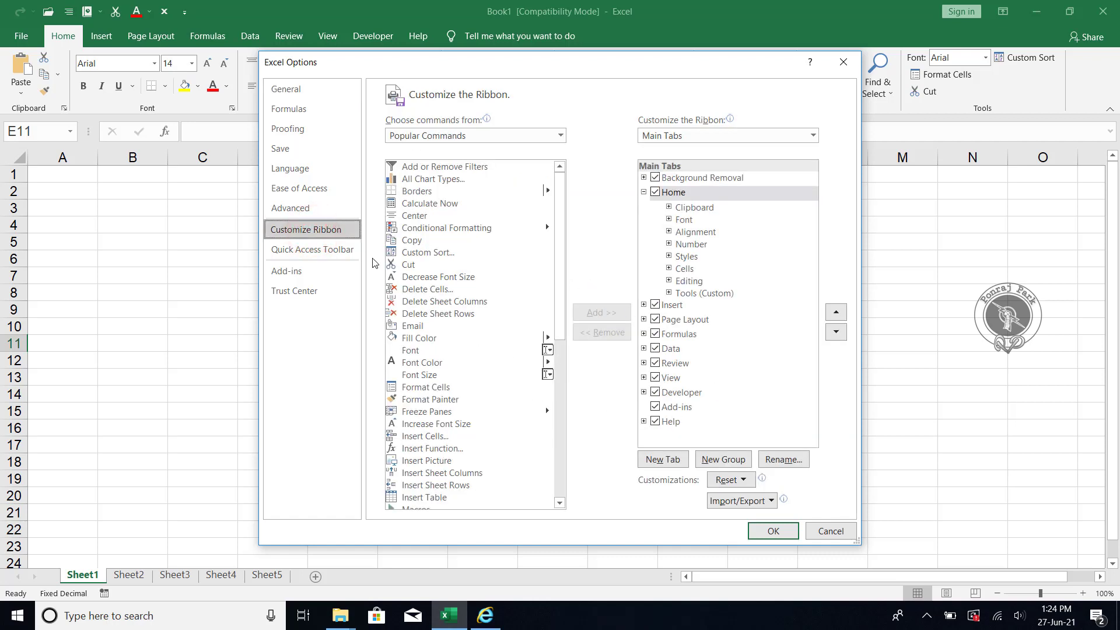
pyautogui.click(304, 250)
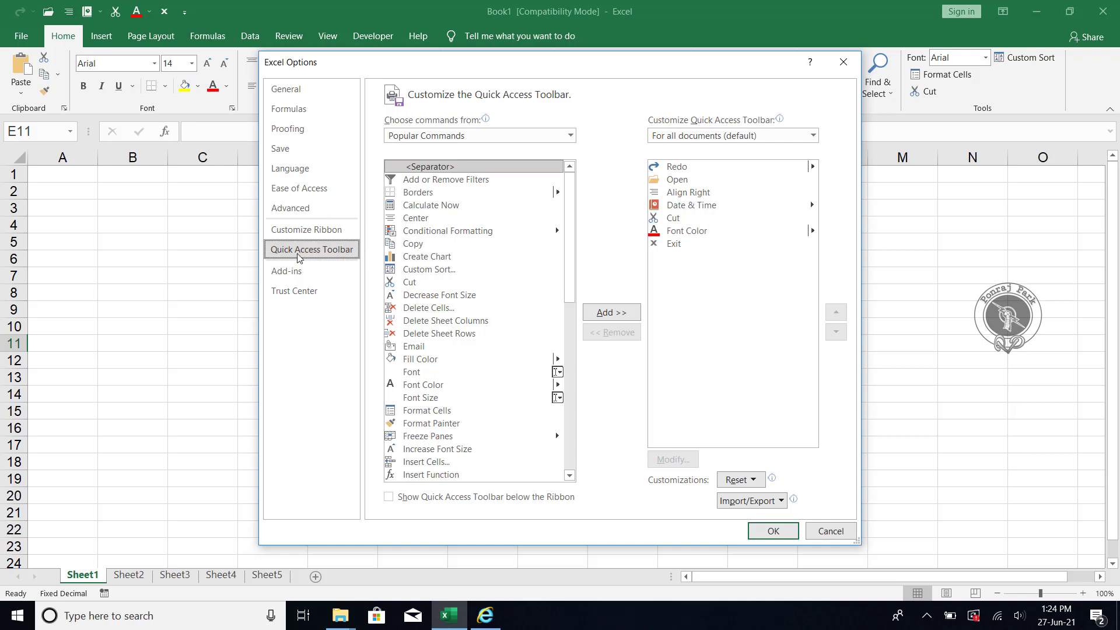
pyautogui.click(295, 290)
pyautogui.click(286, 272)
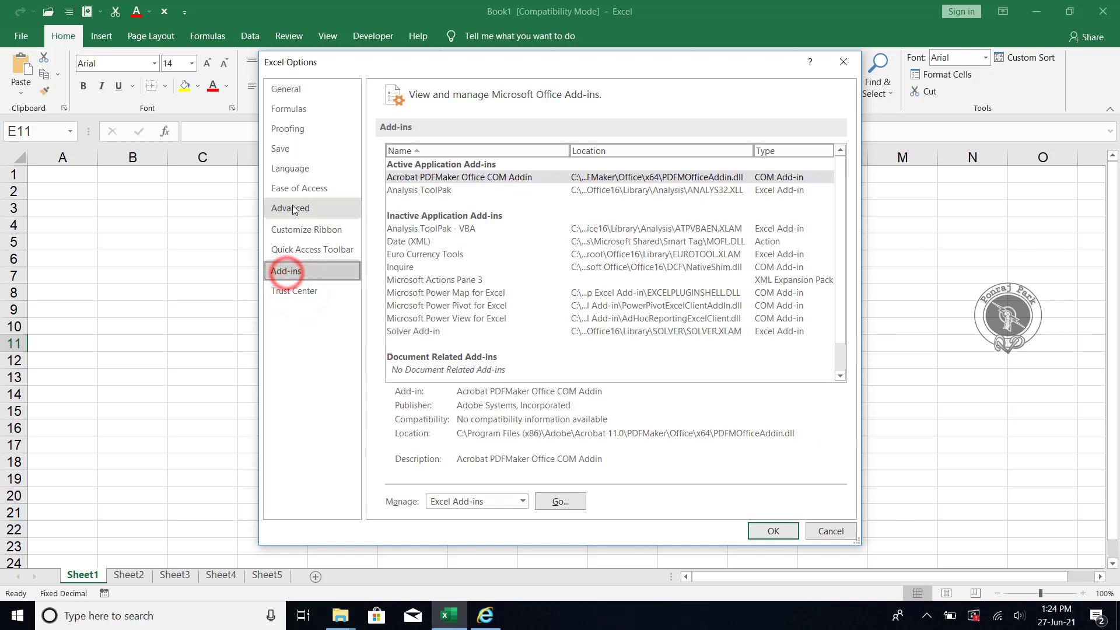